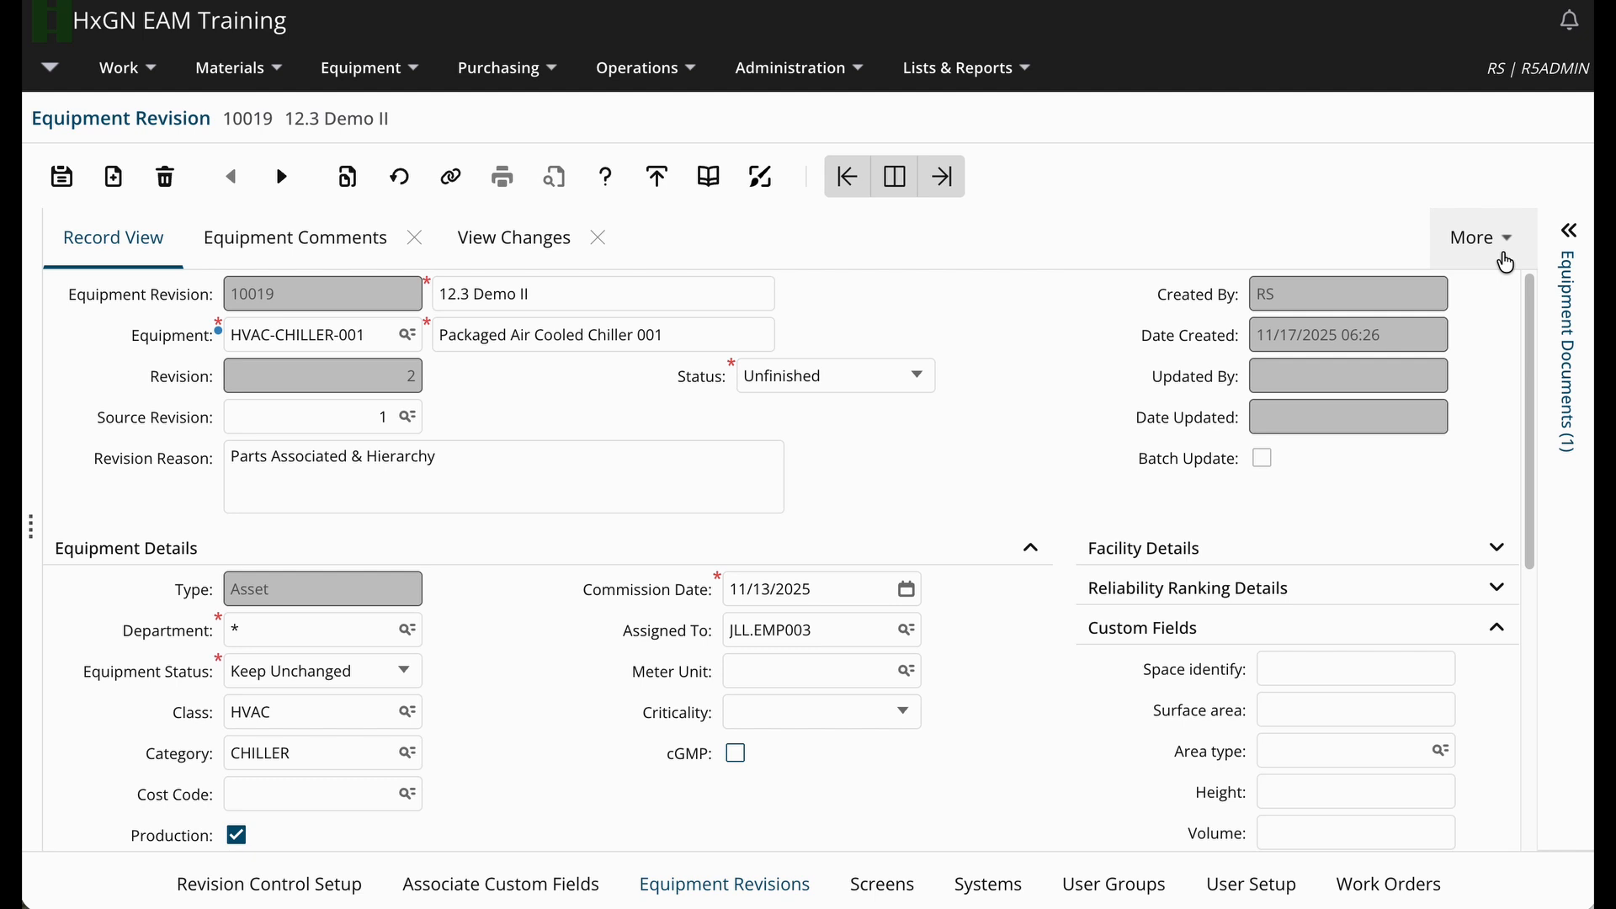
Open the revision's associated parts and check the action choices for part VALVE-EXP-0.5IN, leaving None selected.
{"action": "left_click", "coordinate": [1506, 264]}
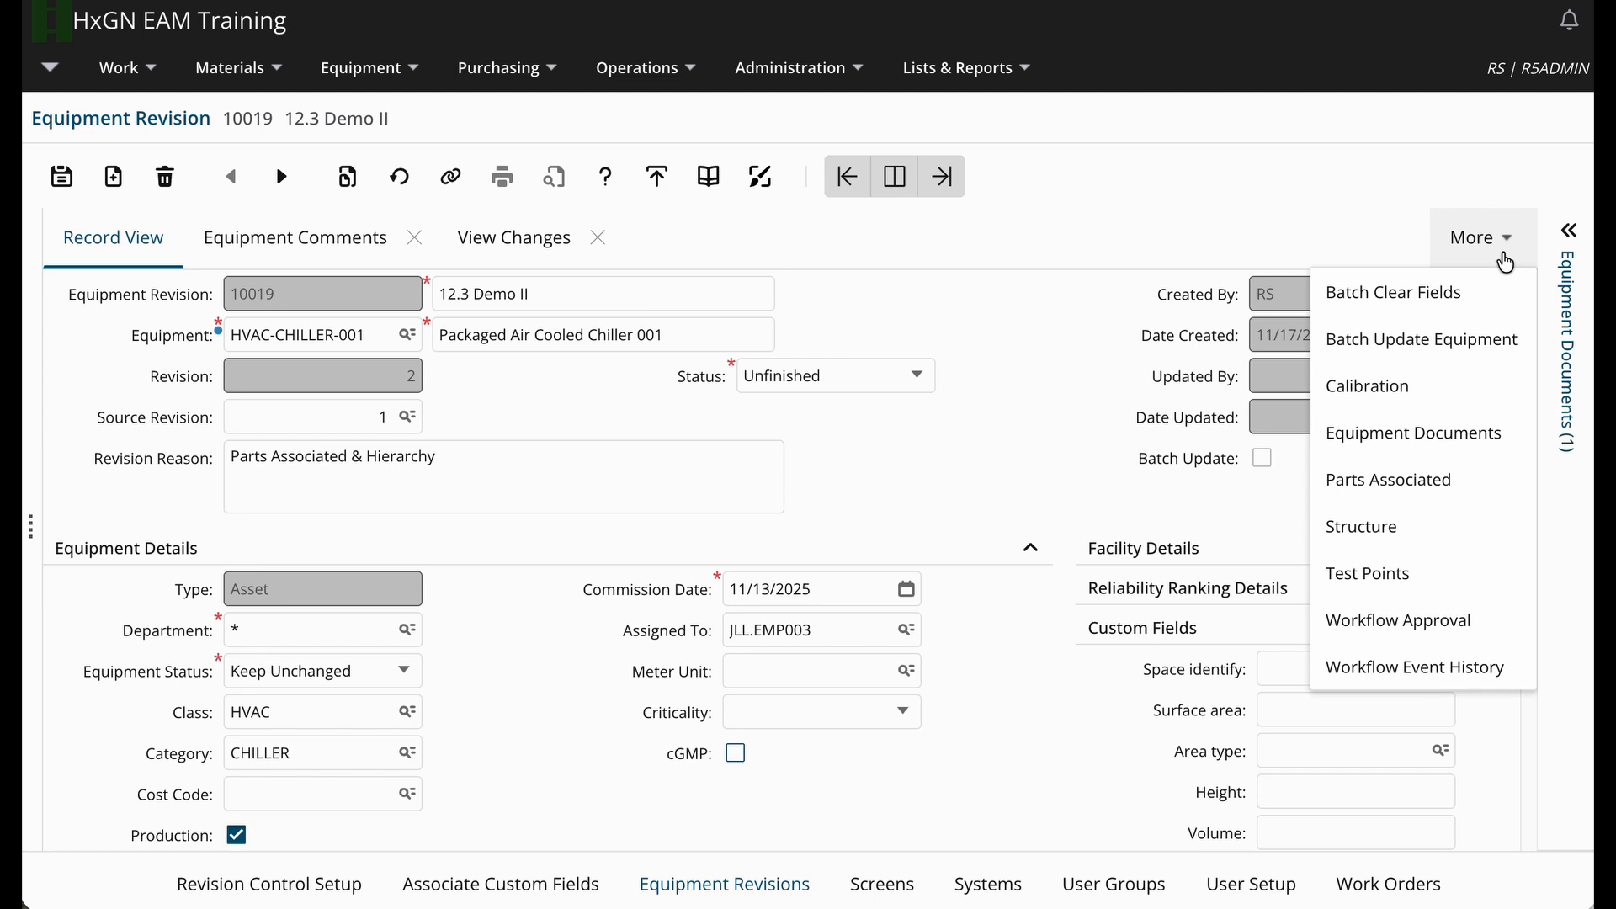
{"action": "left_click", "coordinate": [1477, 486]}
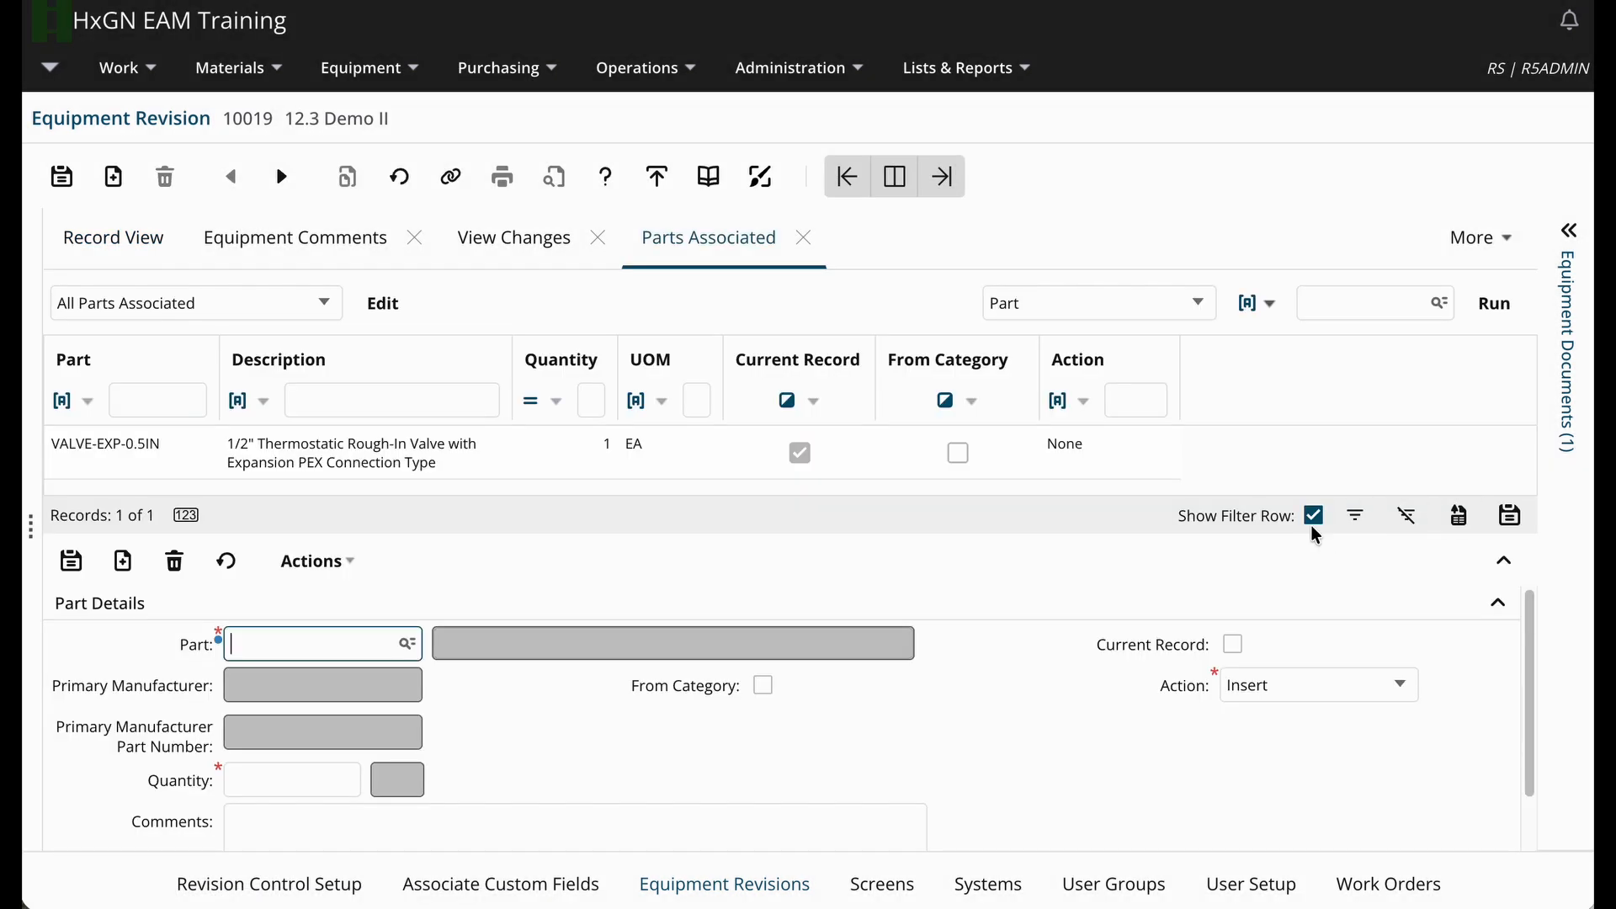
{"action": "left_click", "coordinate": [1161, 455]}
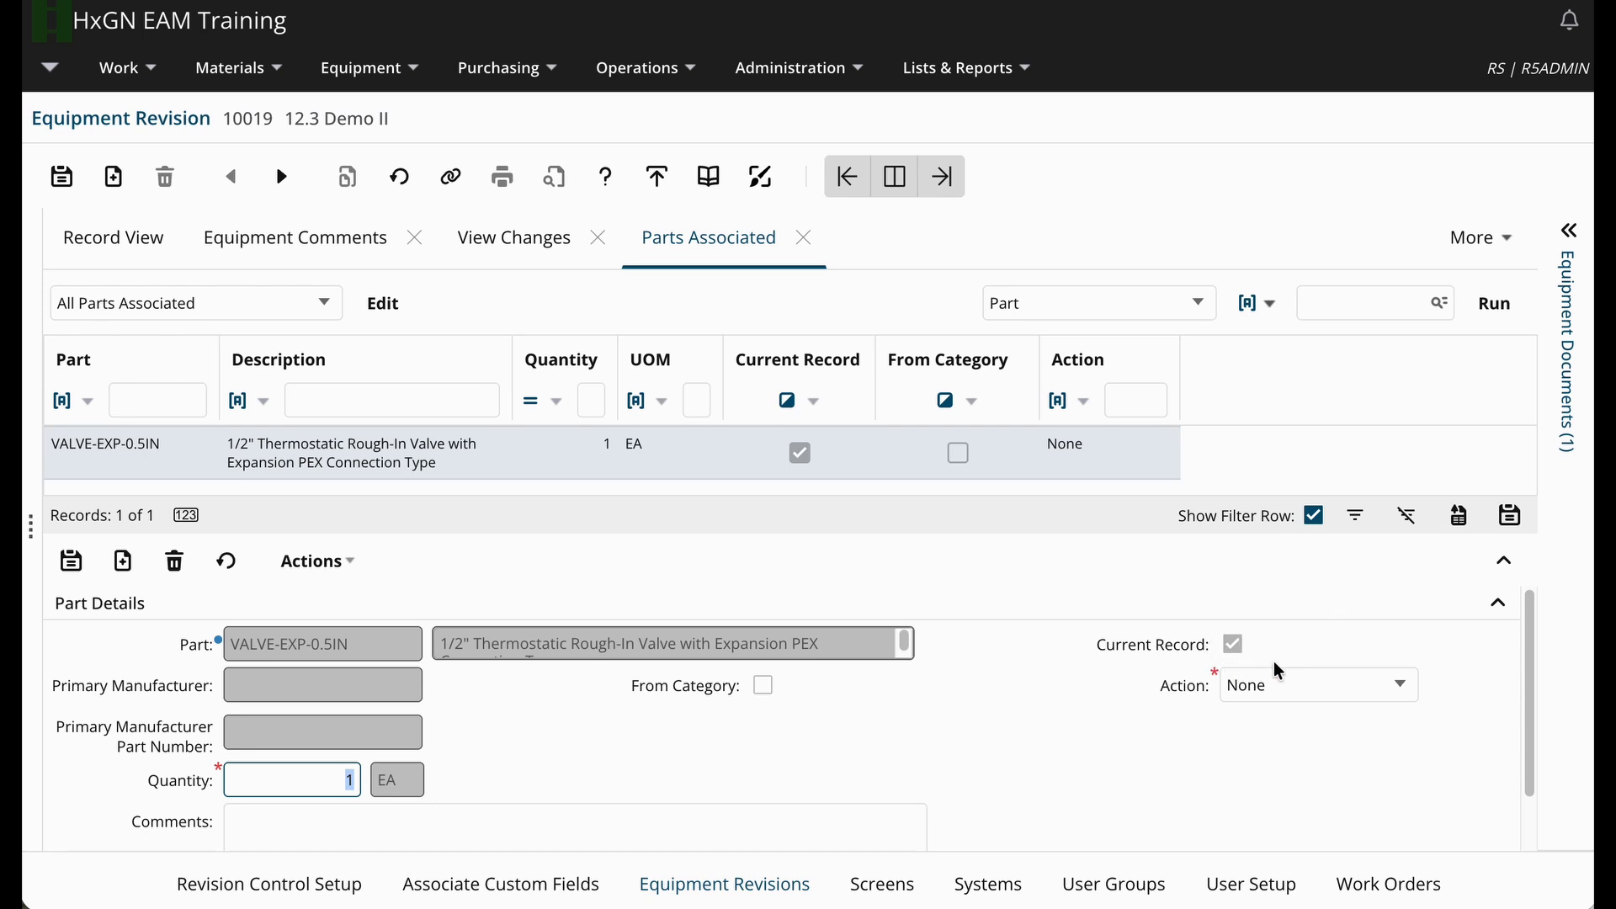
{"action": "left_click", "coordinate": [1401, 695]}
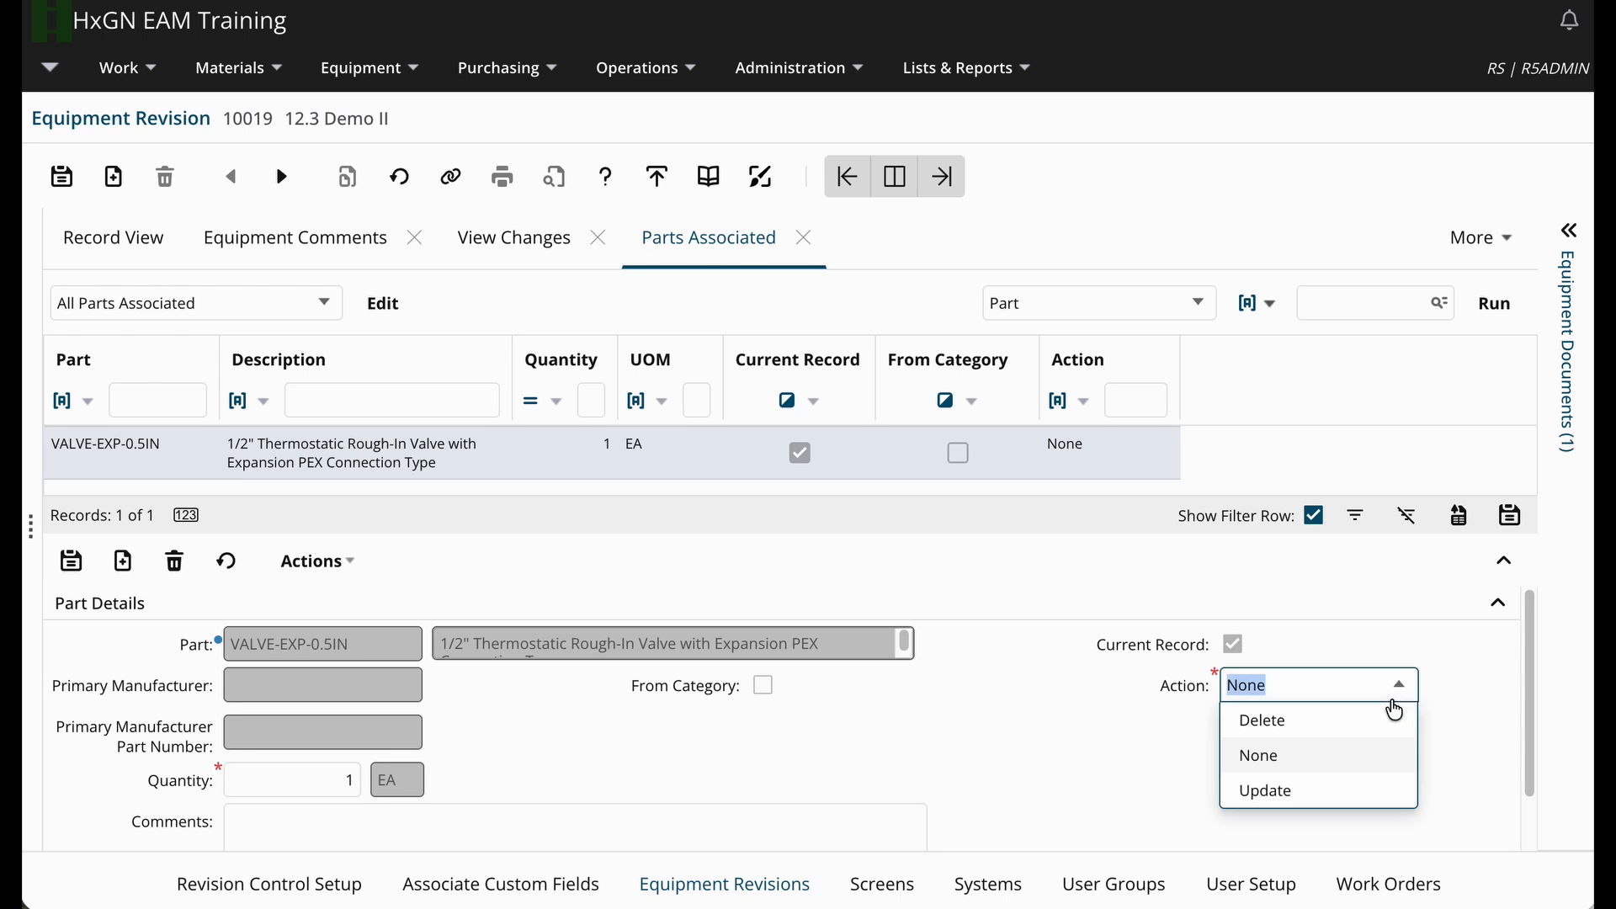
{"action": "left_click", "coordinate": [1326, 763]}
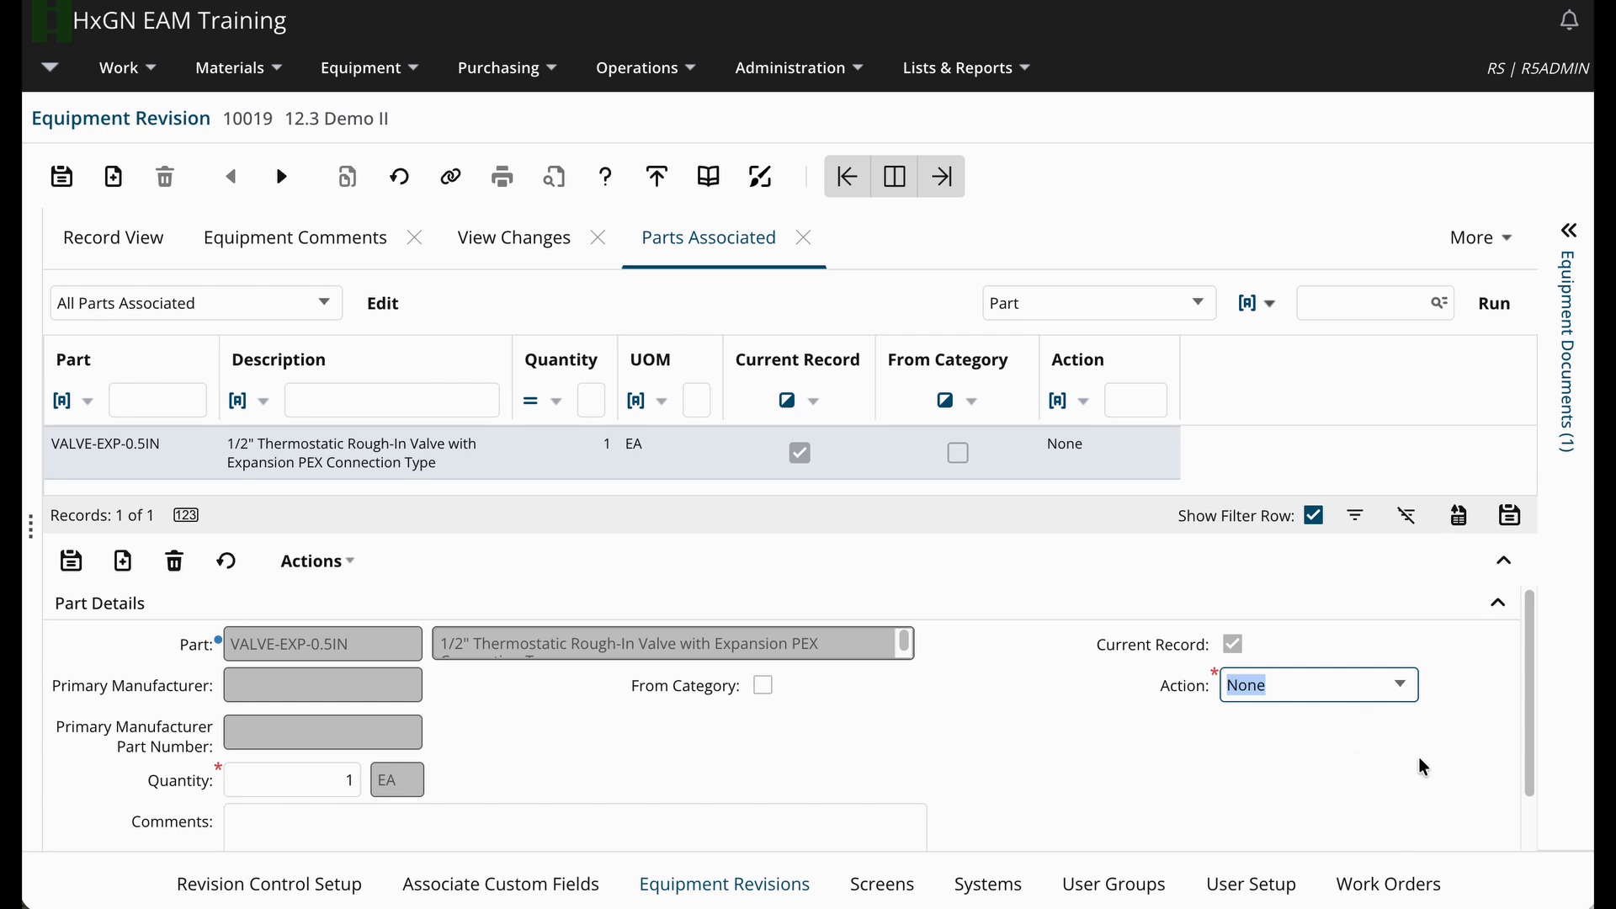
Add part FAN-MOTOR-1100 with quantity 1 and action Insert to the revision's associated parts, and submit it.
{"action": "left_click", "coordinate": [122, 562]}
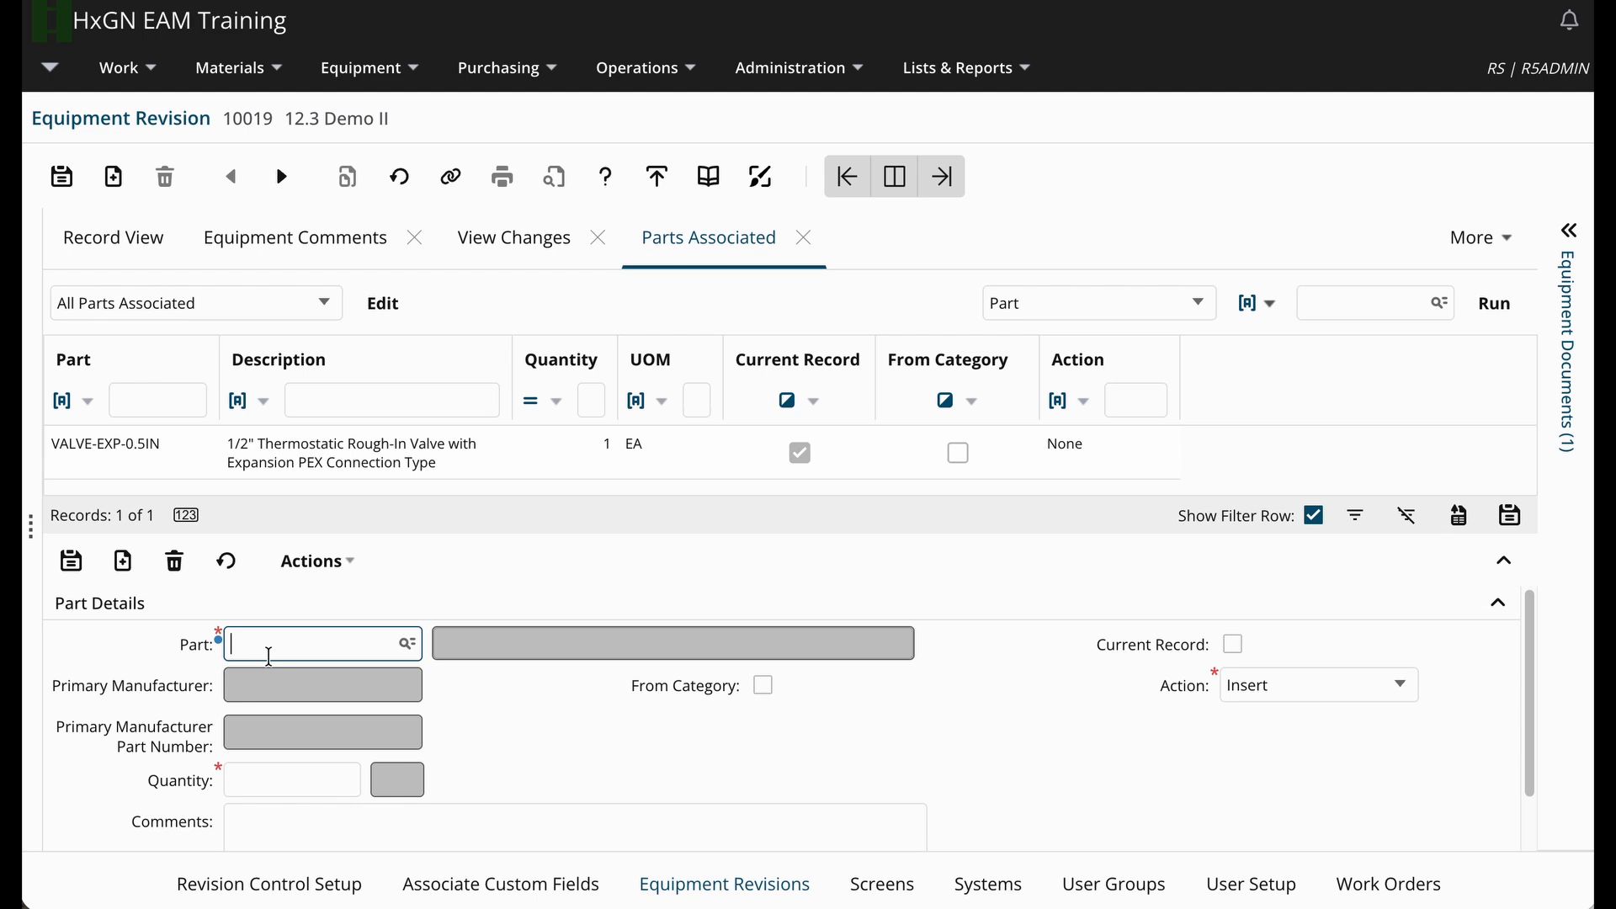
{"action": "type", "text": "FAN-MOTOR-1100"}
{"action": "key", "text": "Tab"}
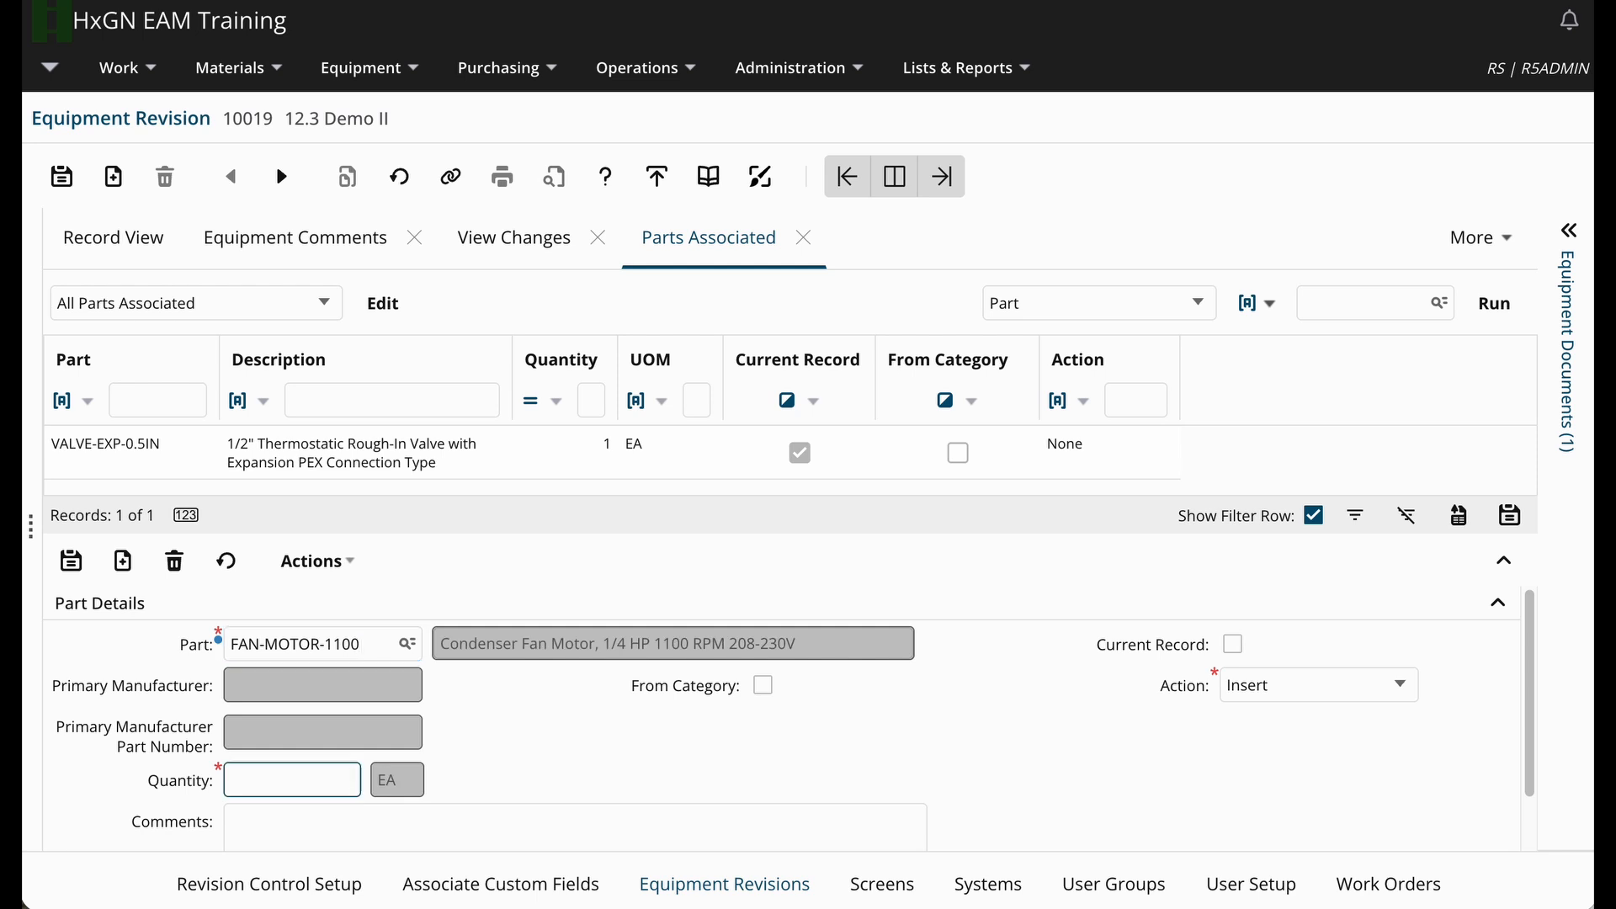
{"action": "type", "text": "1"}
{"action": "left_click", "coordinate": [73, 567]}
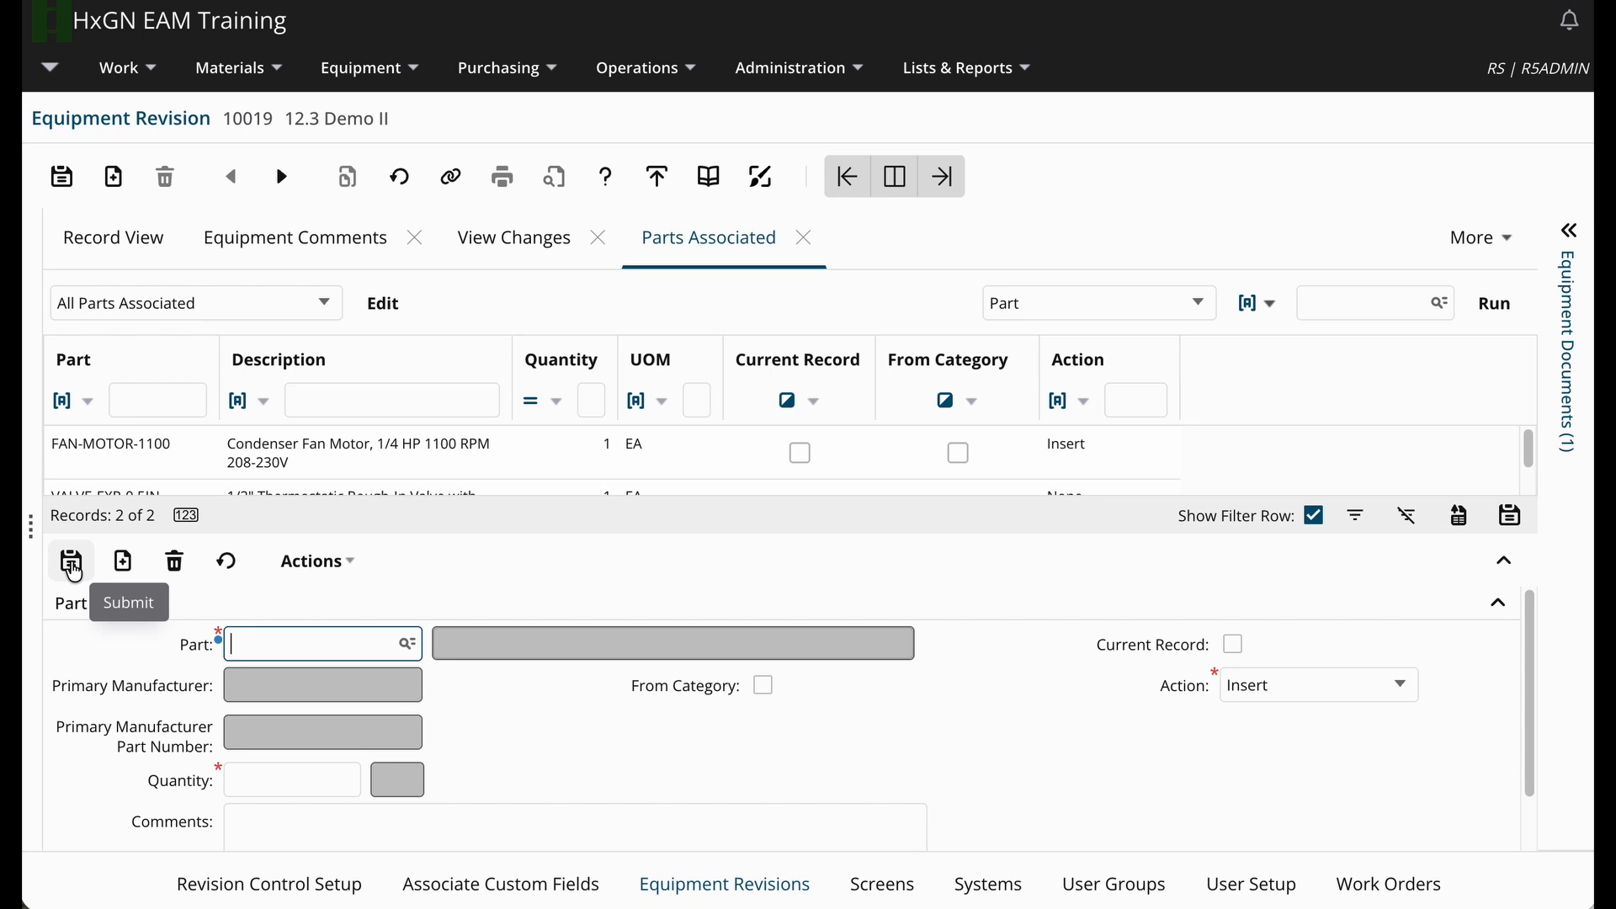
{"action": "left_click", "coordinate": [519, 717]}
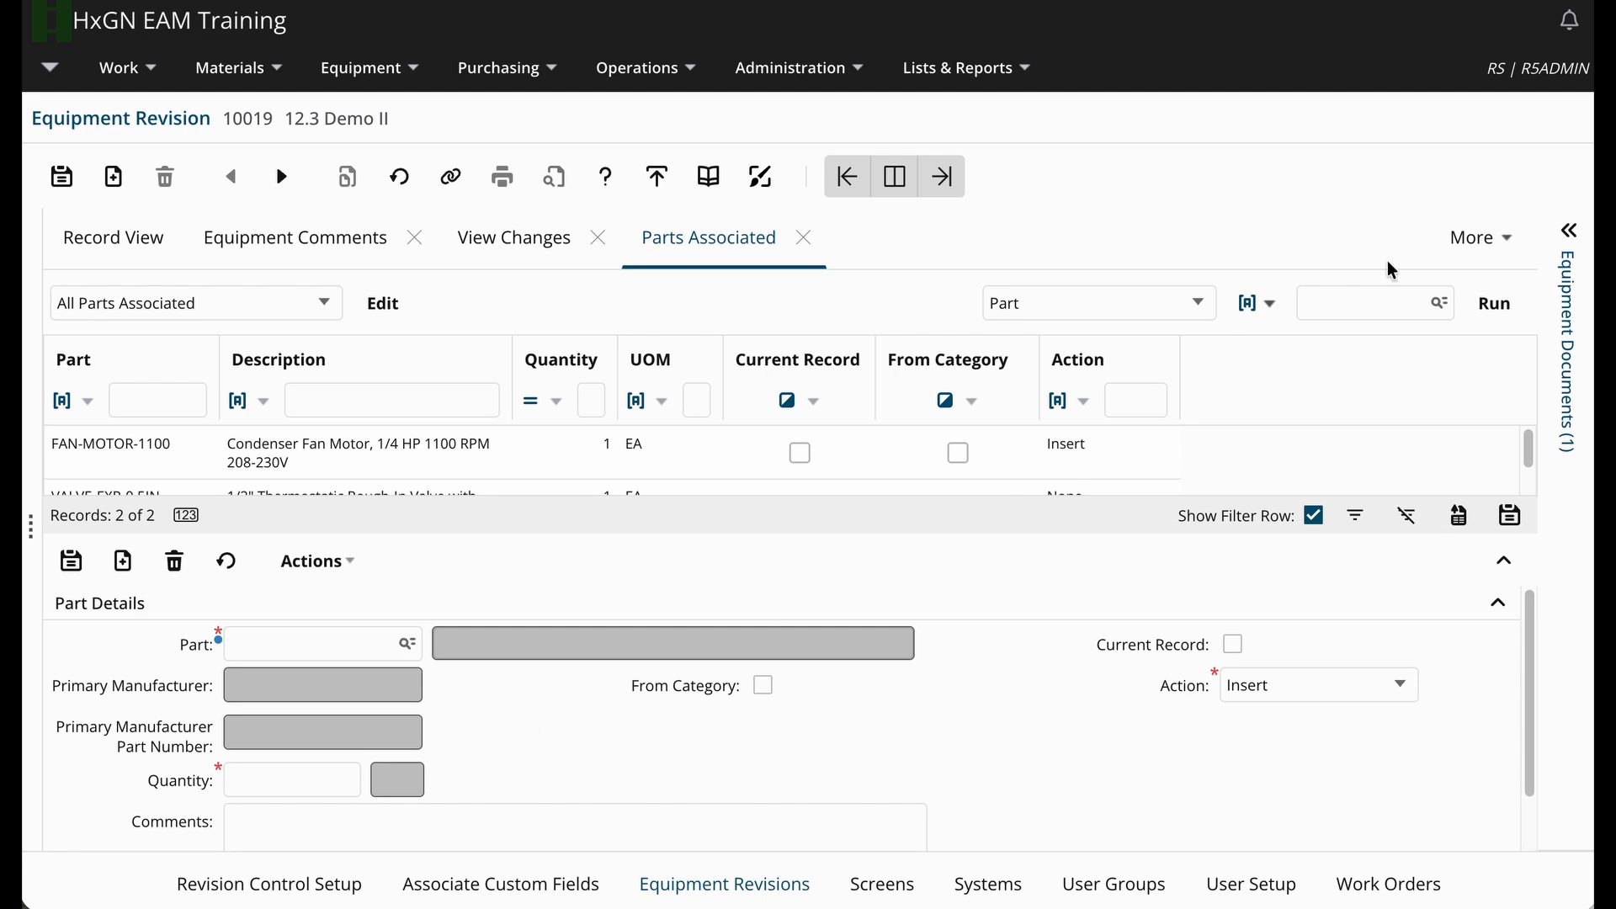
In the revision's structure, set the action for parent equipment B1-HVACS to Delete and submit the change.
{"action": "left_click", "coordinate": [1503, 243]}
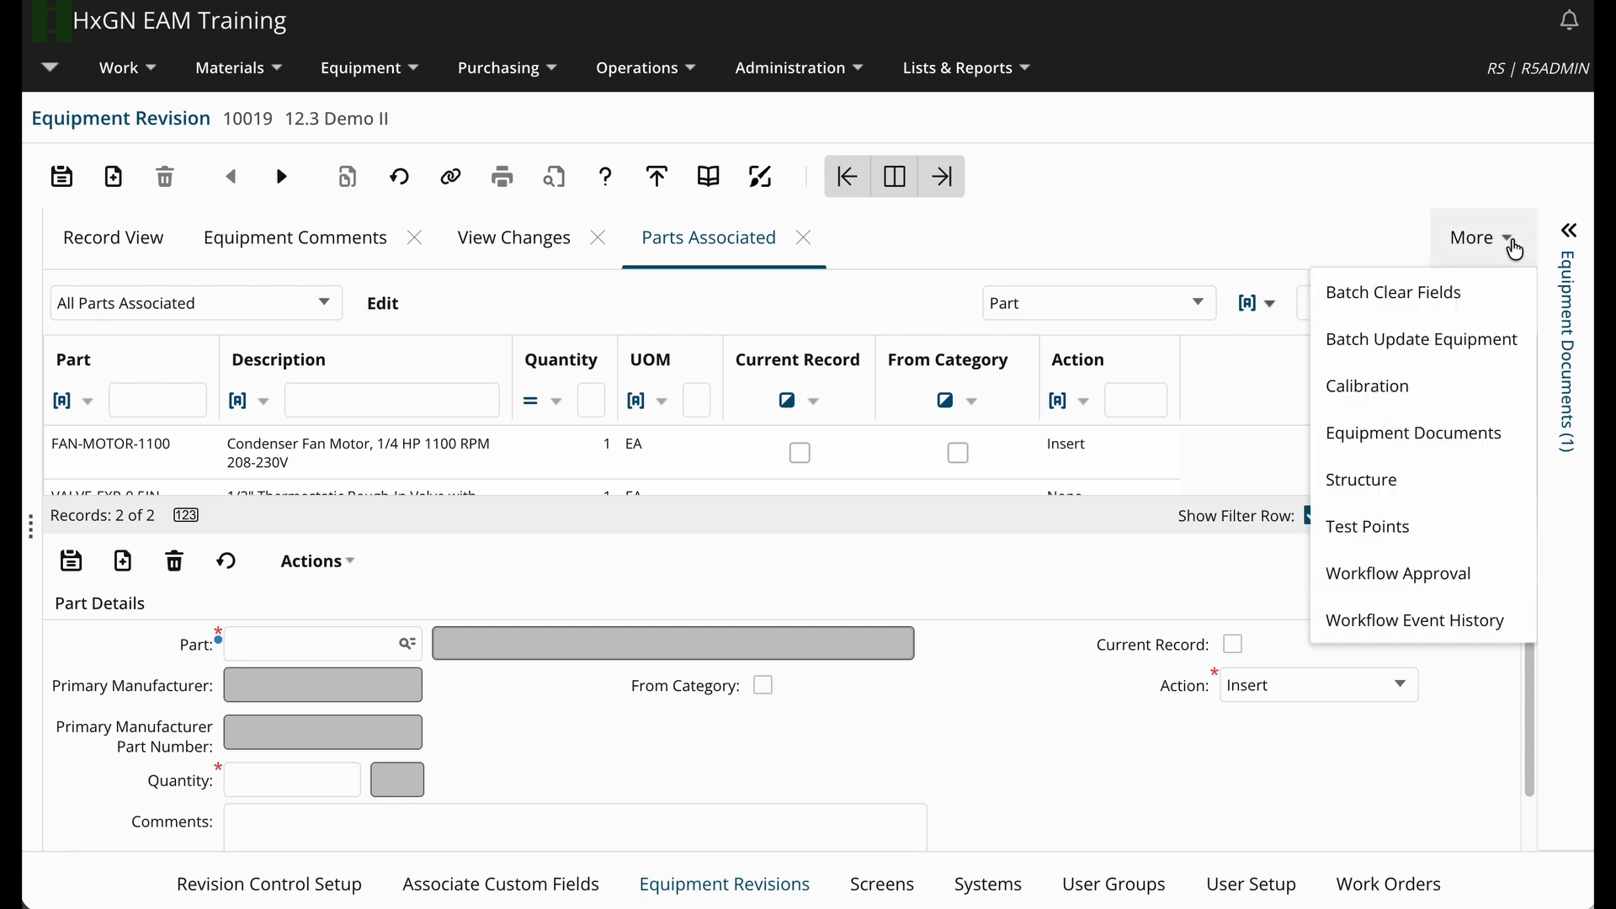
{"action": "left_click", "coordinate": [1439, 482]}
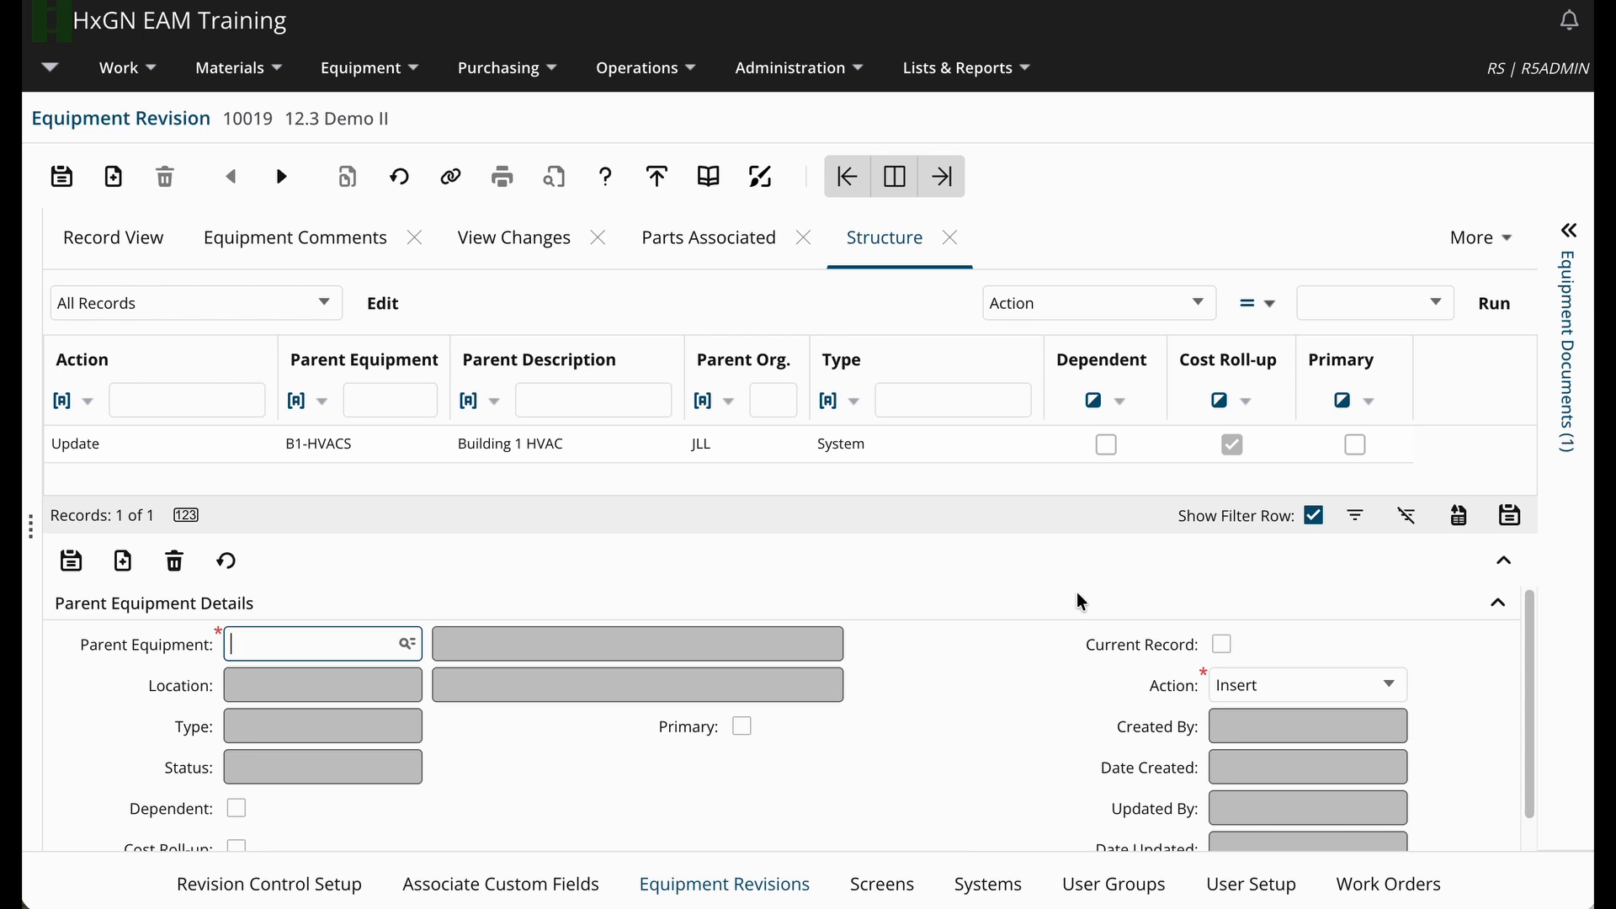
{"action": "left_click", "coordinate": [910, 446]}
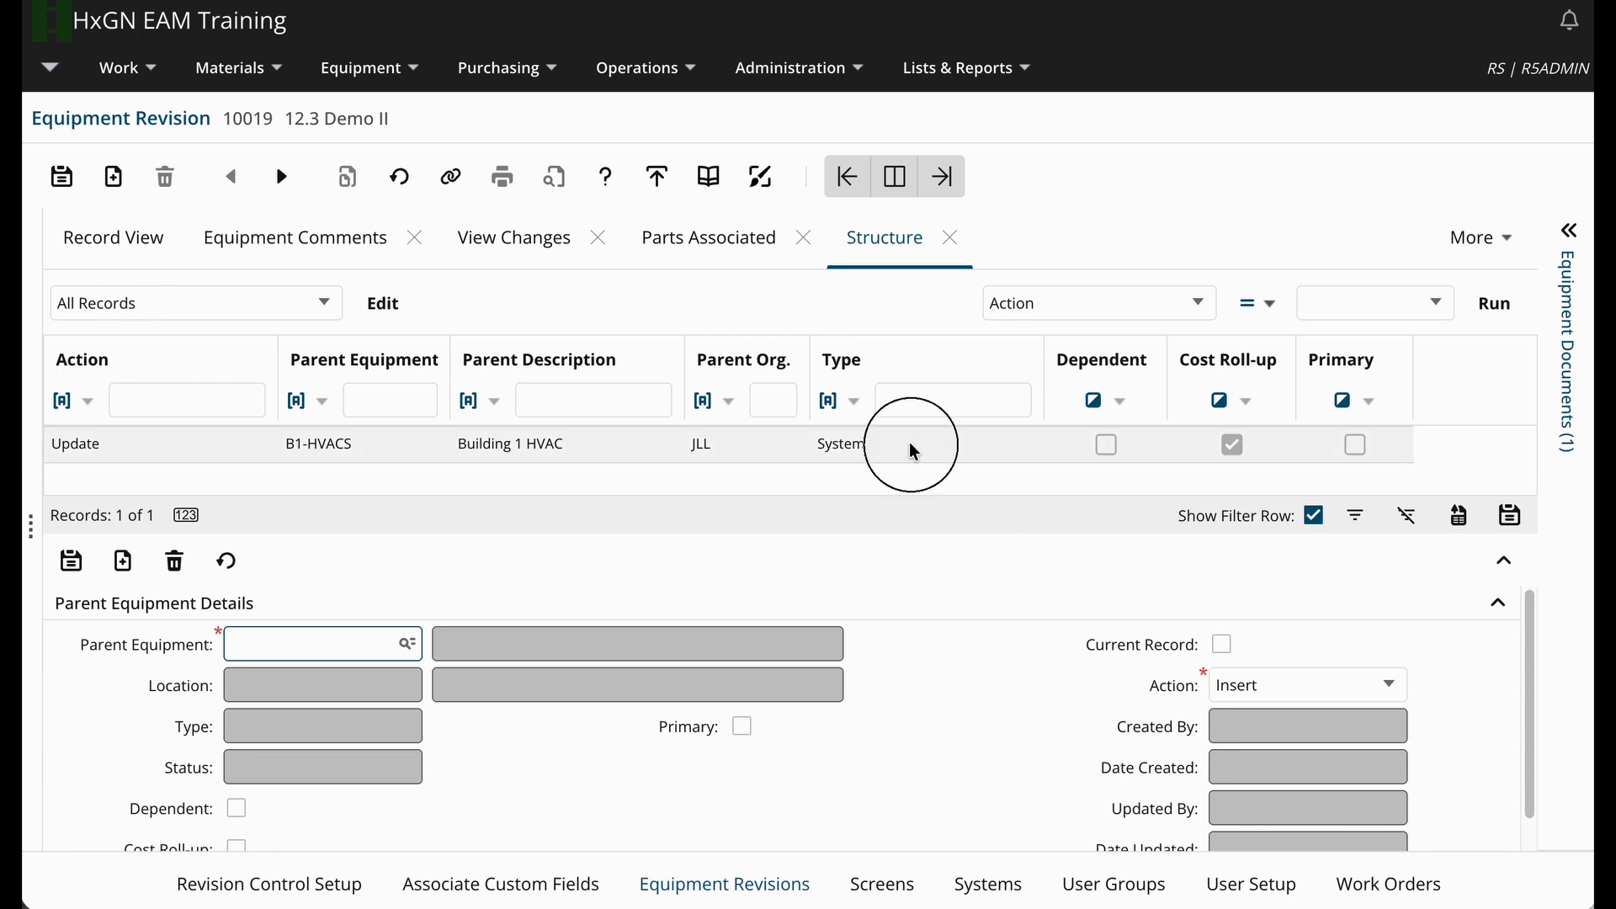
{"action": "left_click", "coordinate": [1391, 688]}
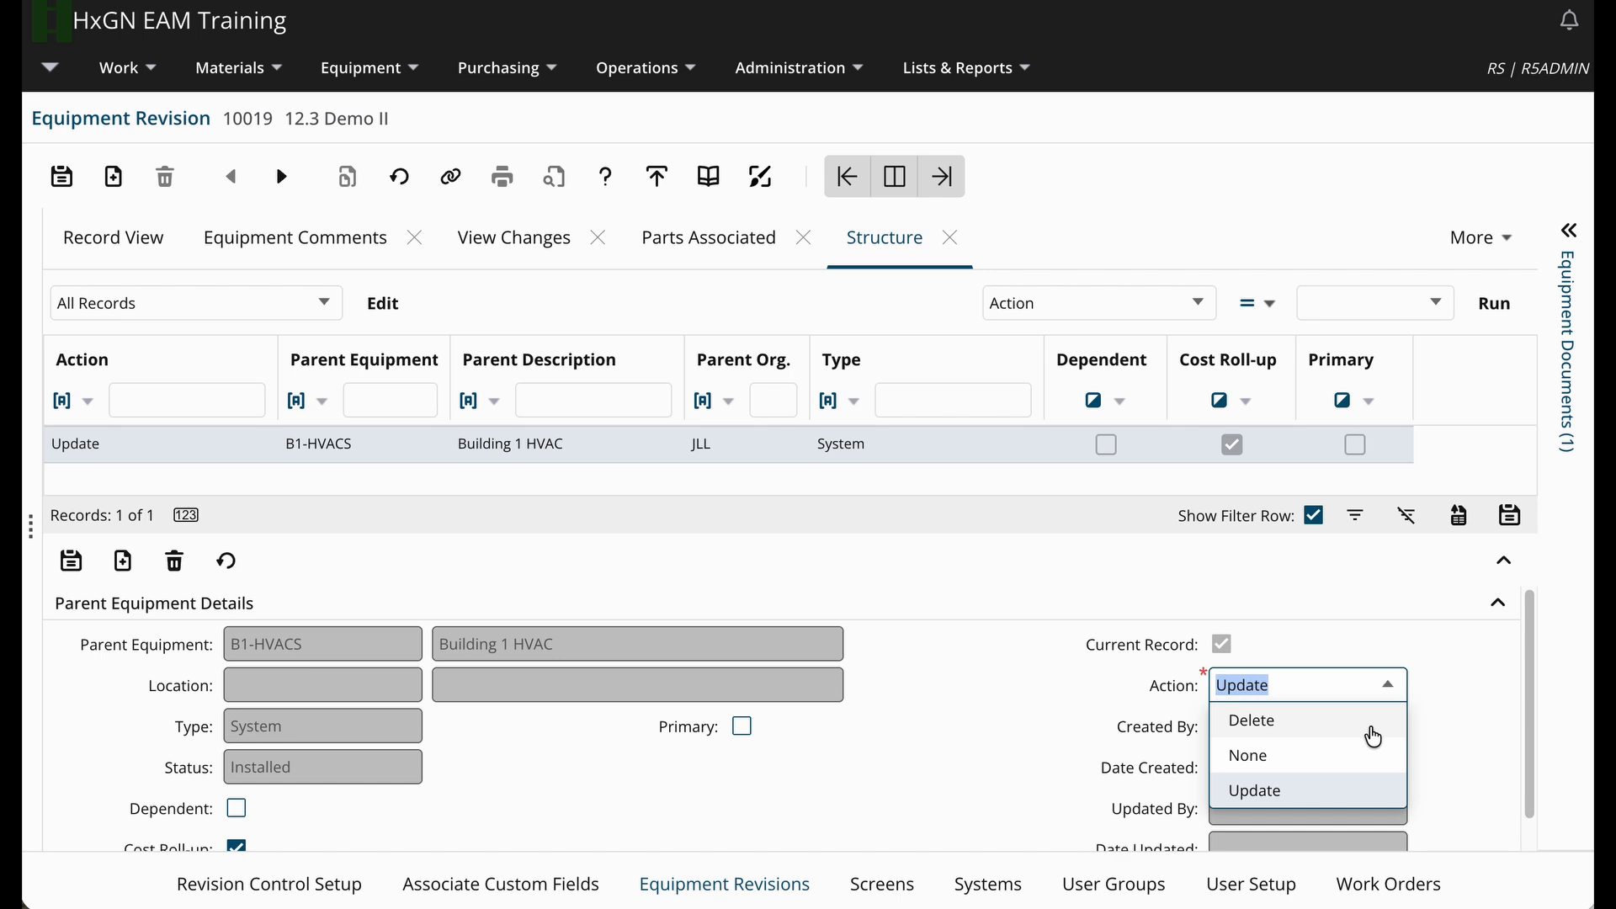
{"action": "left_click", "coordinate": [1369, 724]}
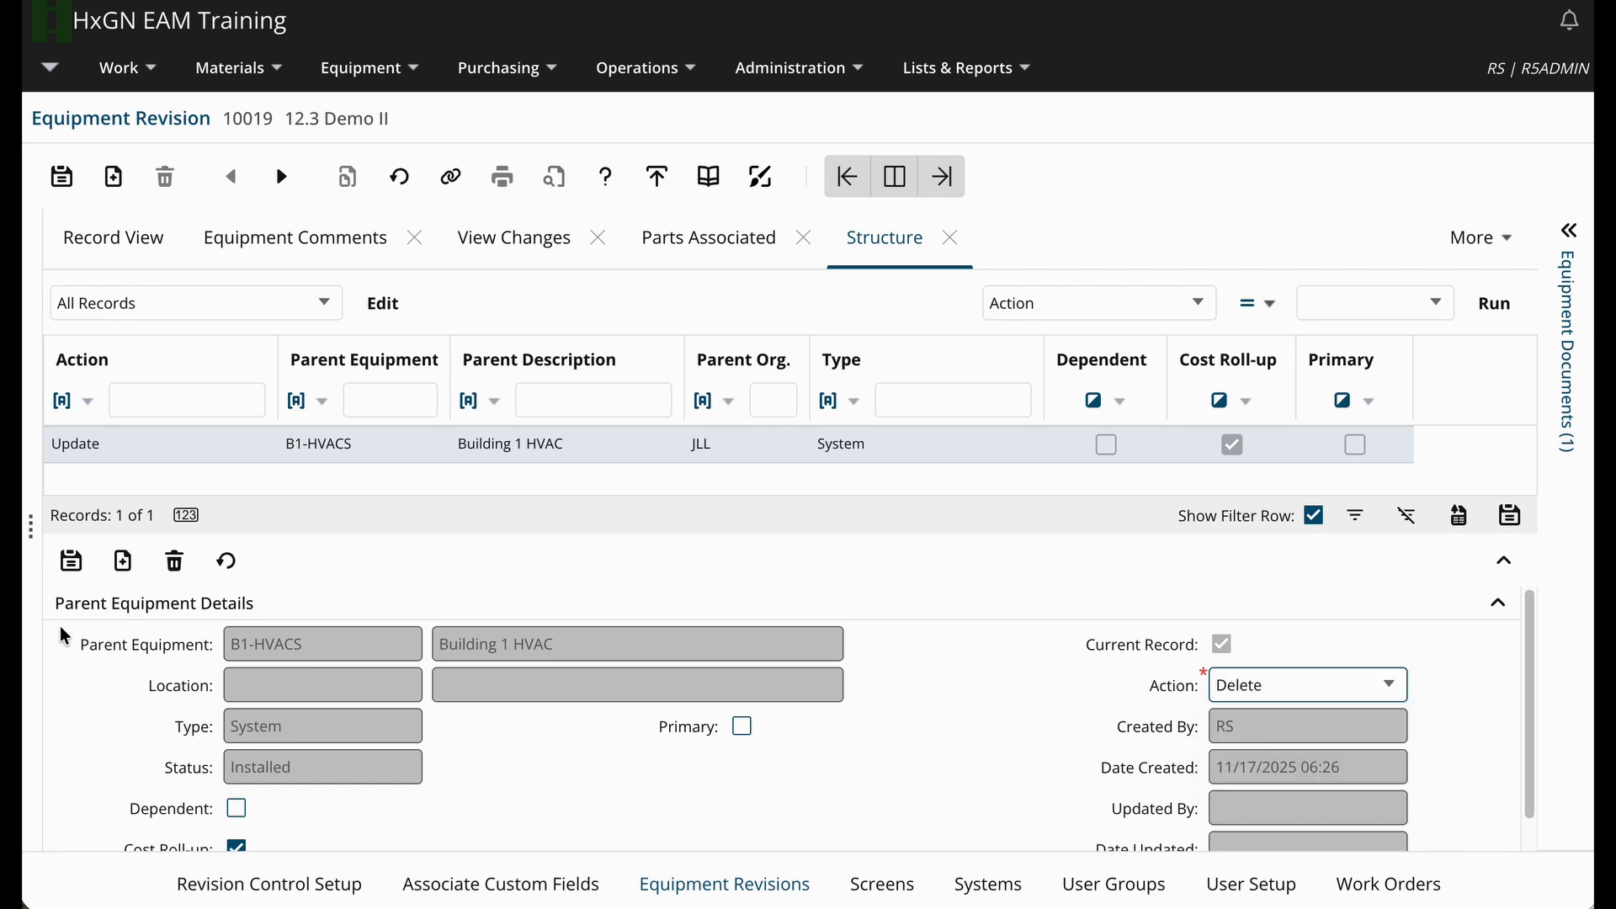
{"action": "left_click", "coordinate": [72, 559]}
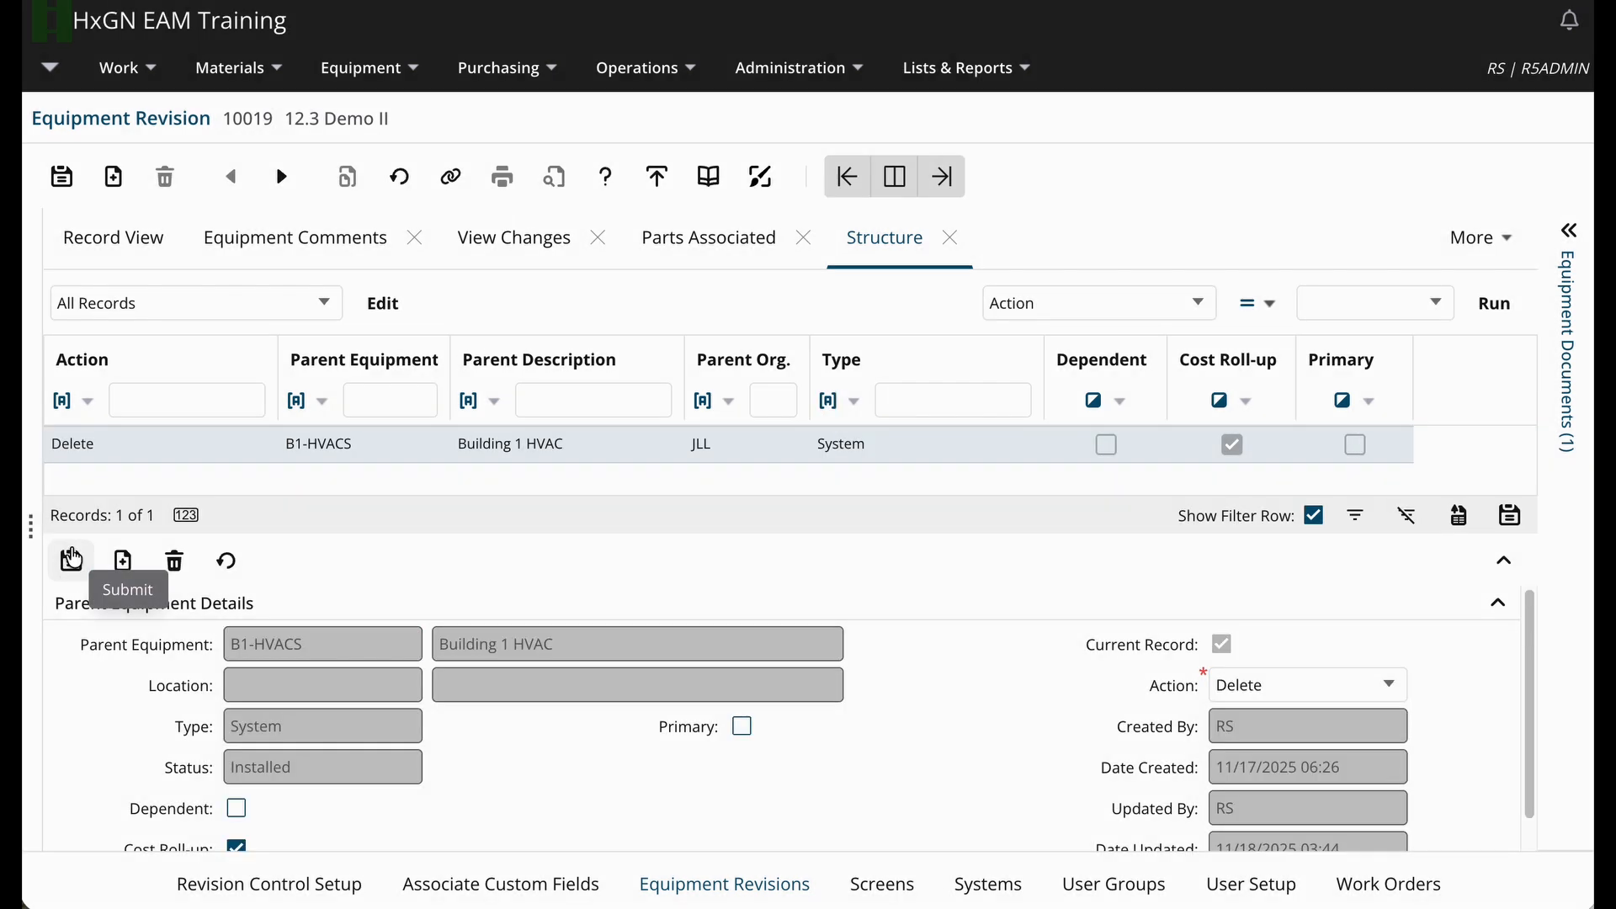
Add B2-HVACS as a parent equipment in the revision's structure with action Insert, and submit it.
{"action": "left_click", "coordinate": [124, 564]}
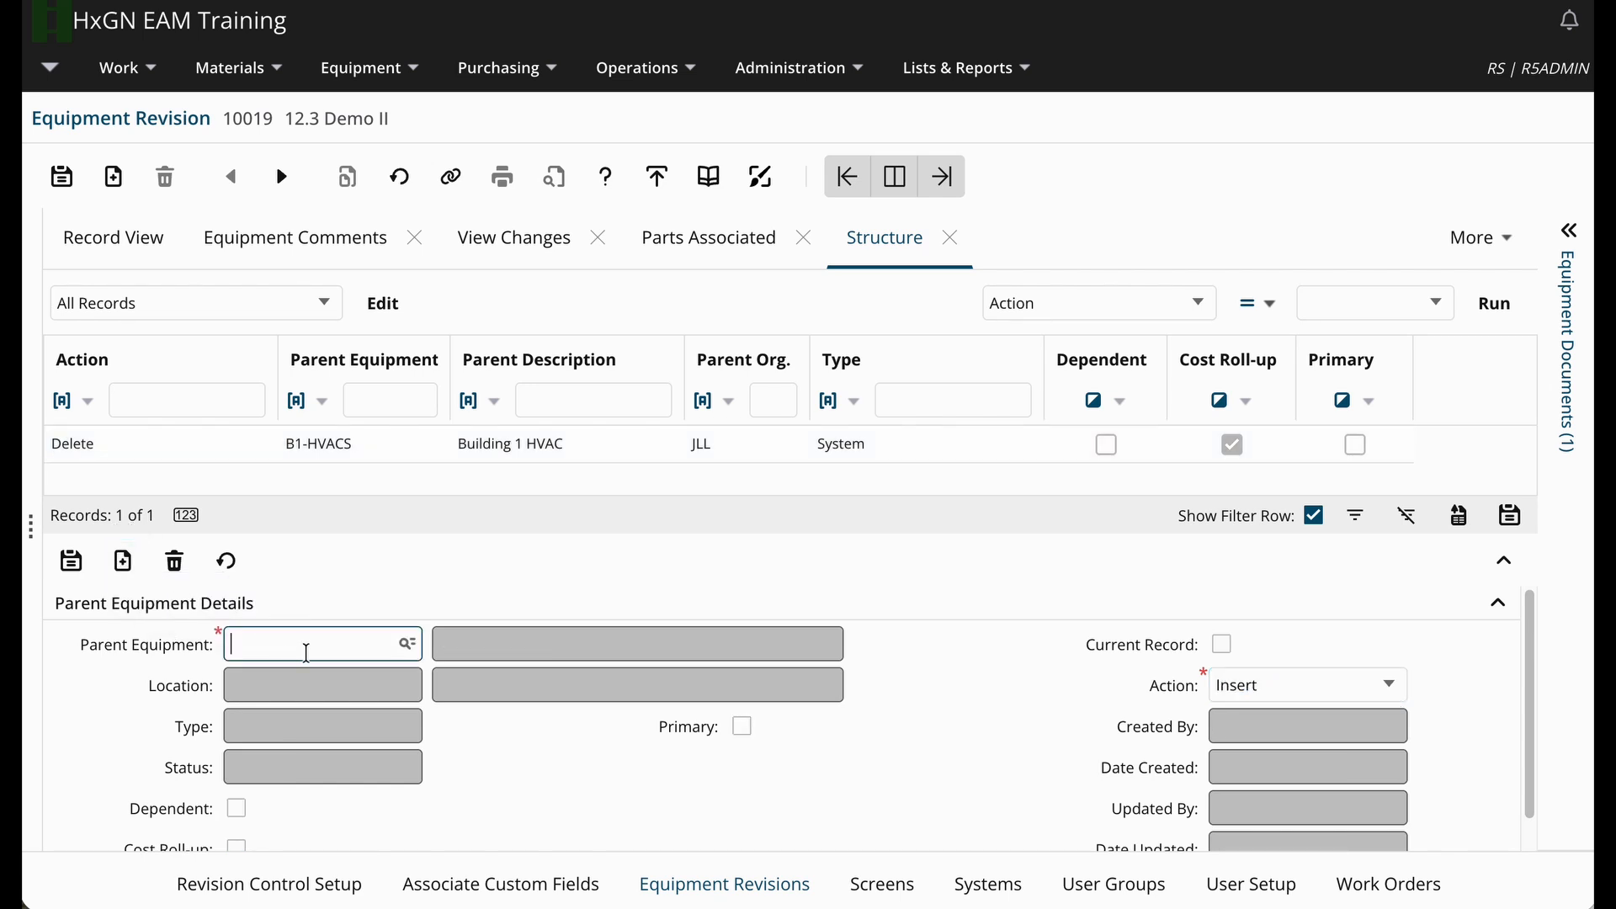
{"action": "type", "text": "B2-HVACS"}
{"action": "key", "text": "Tab"}
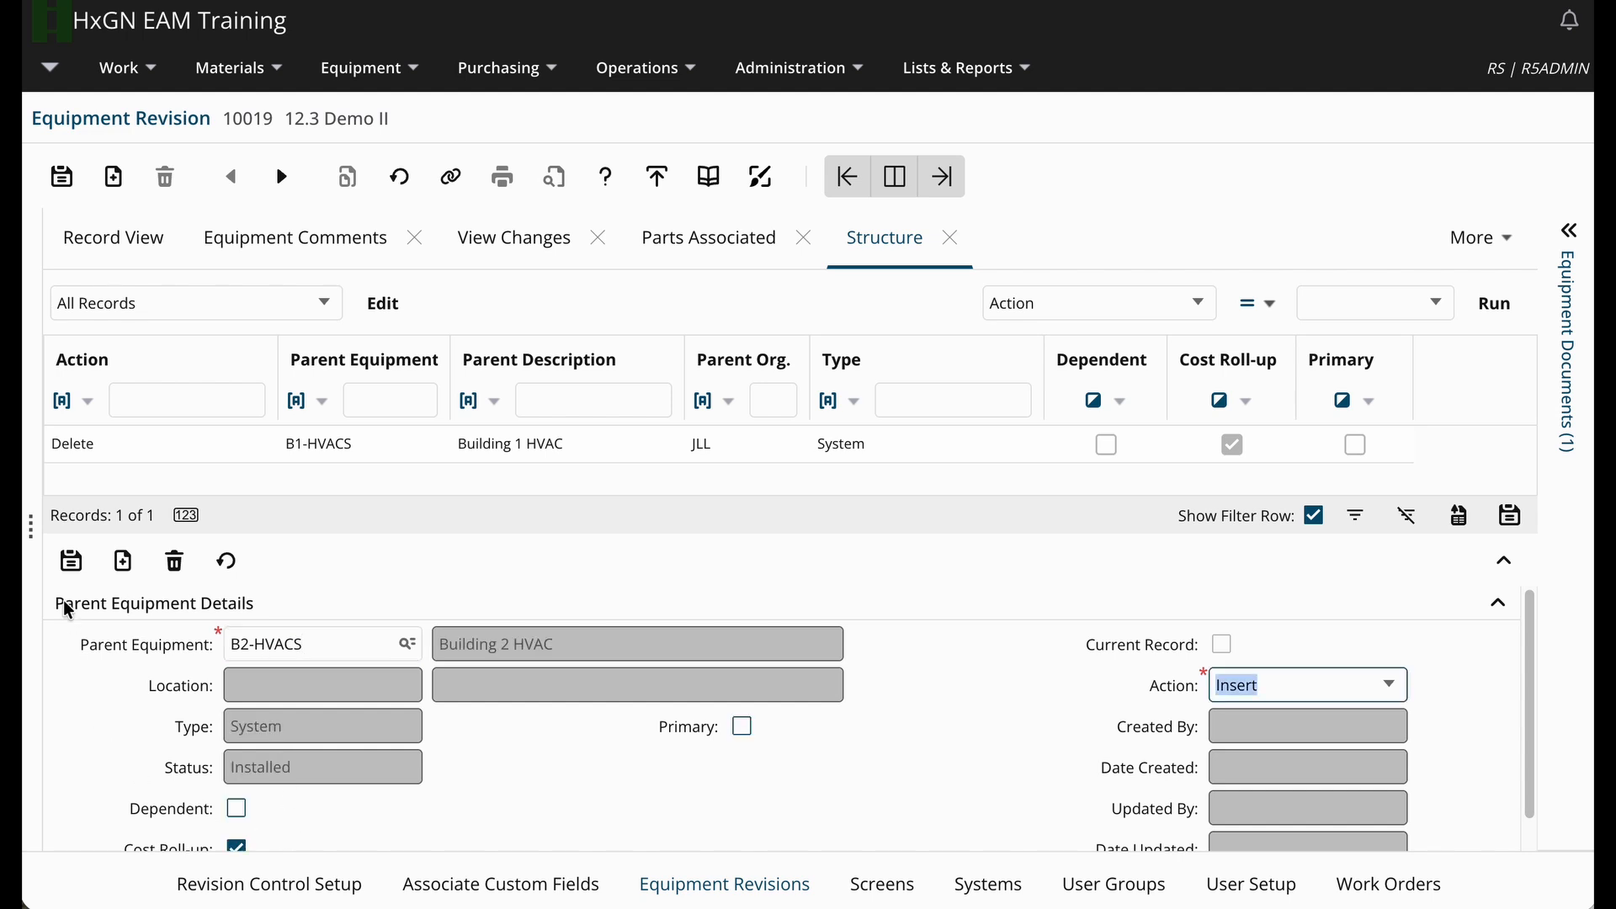
{"action": "left_click", "coordinate": [71, 561]}
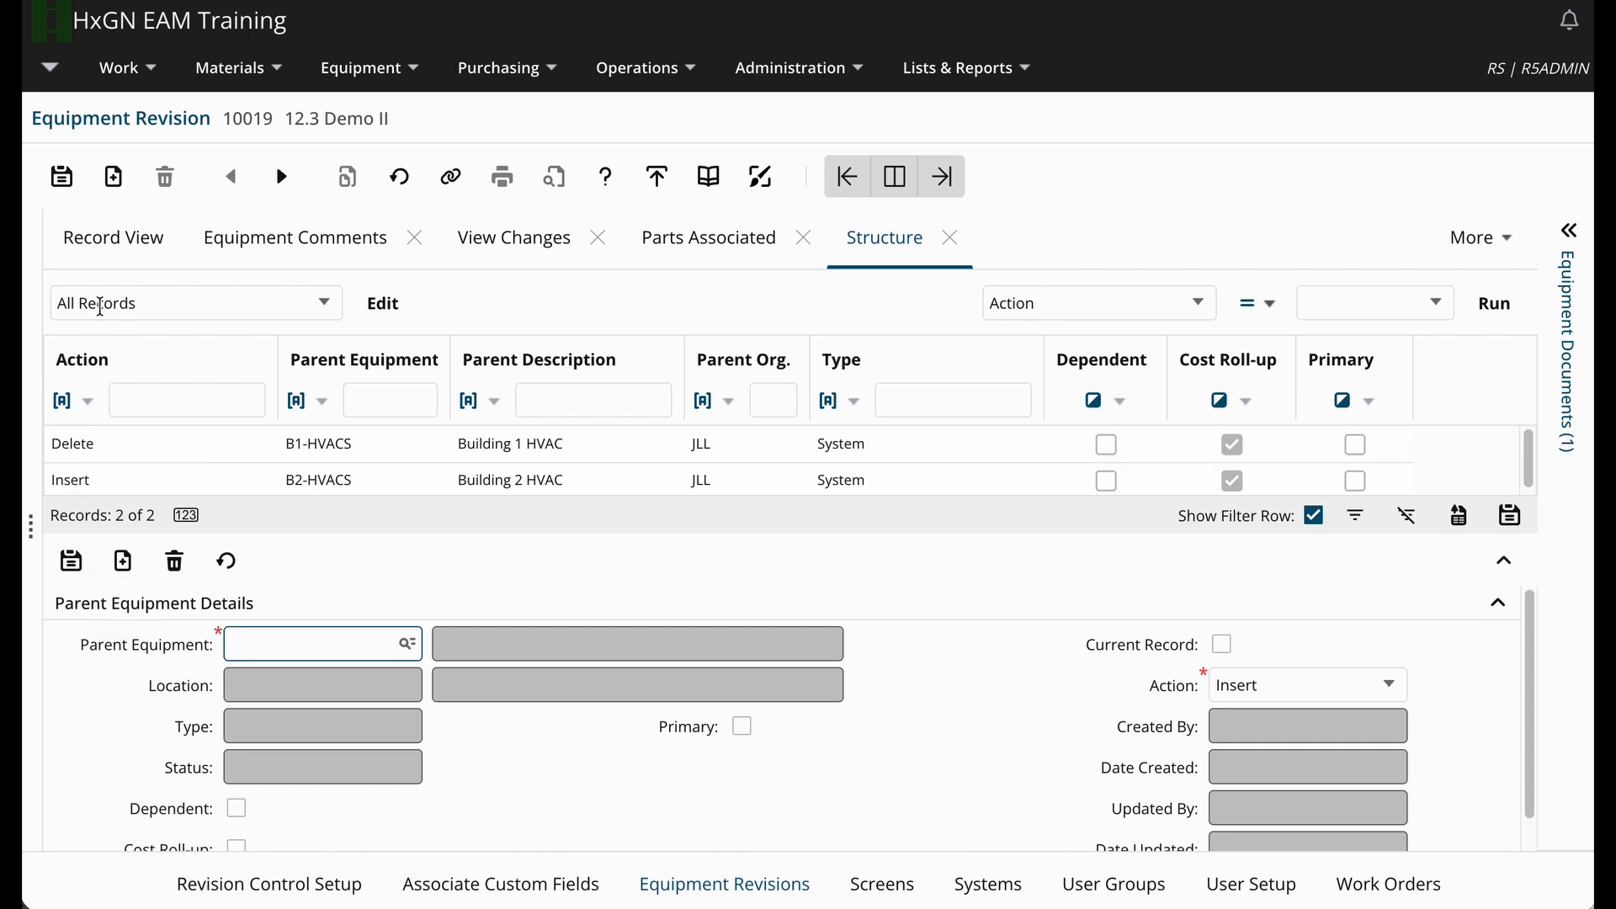
Set the status of the 12.3 Demo II equipment revision to Approved in its main record and save.
{"action": "left_click", "coordinate": [112, 248]}
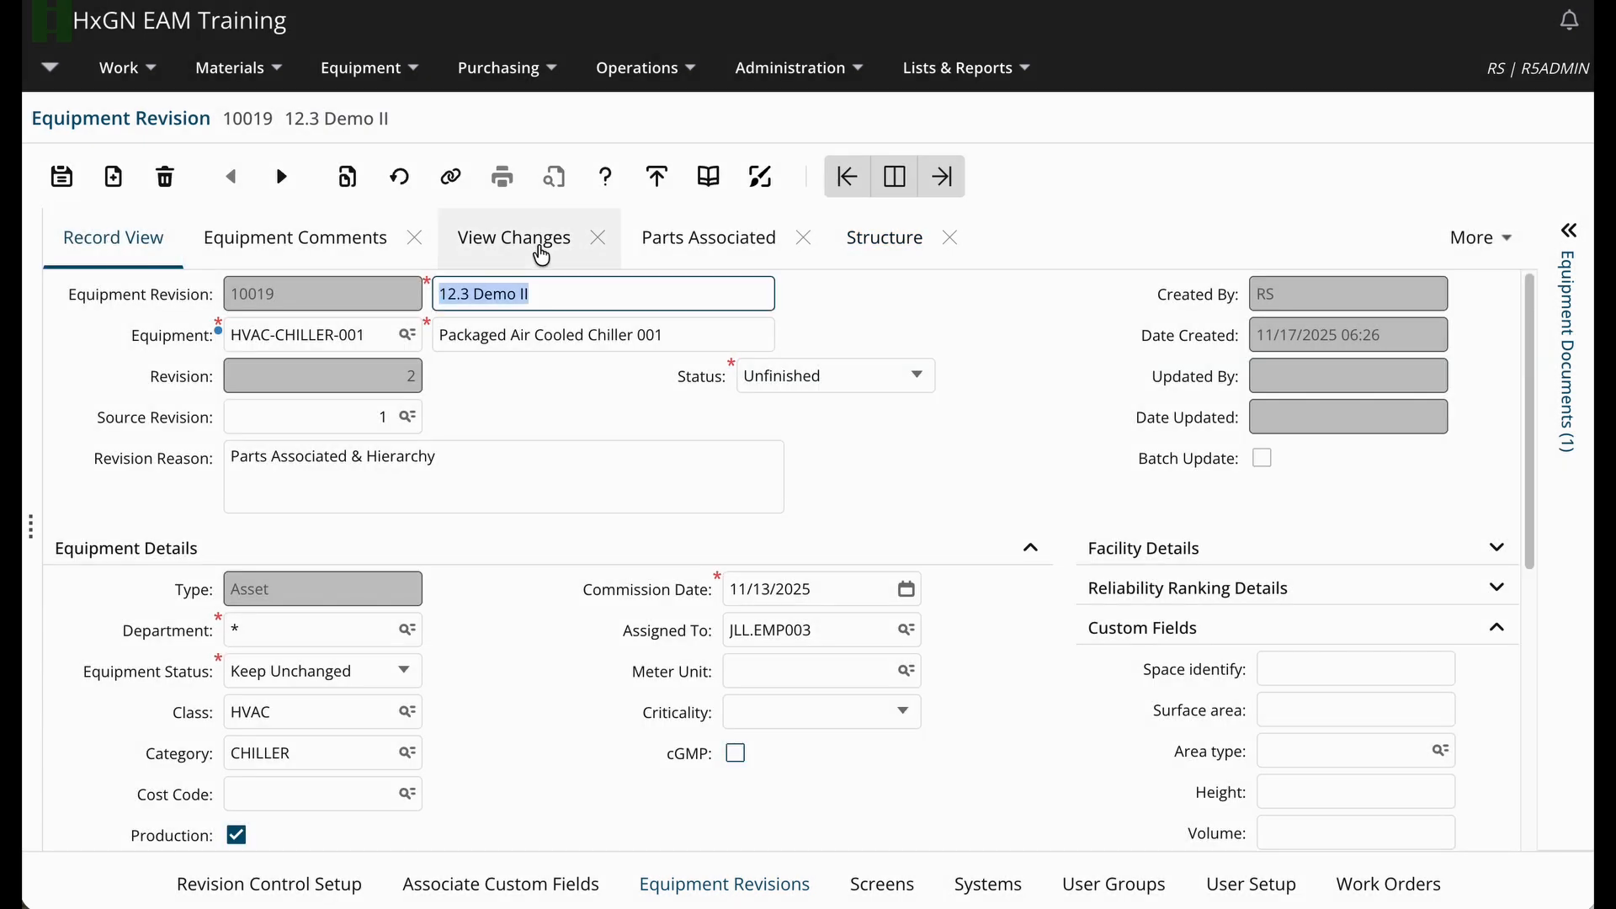
{"action": "left_click", "coordinate": [918, 390]}
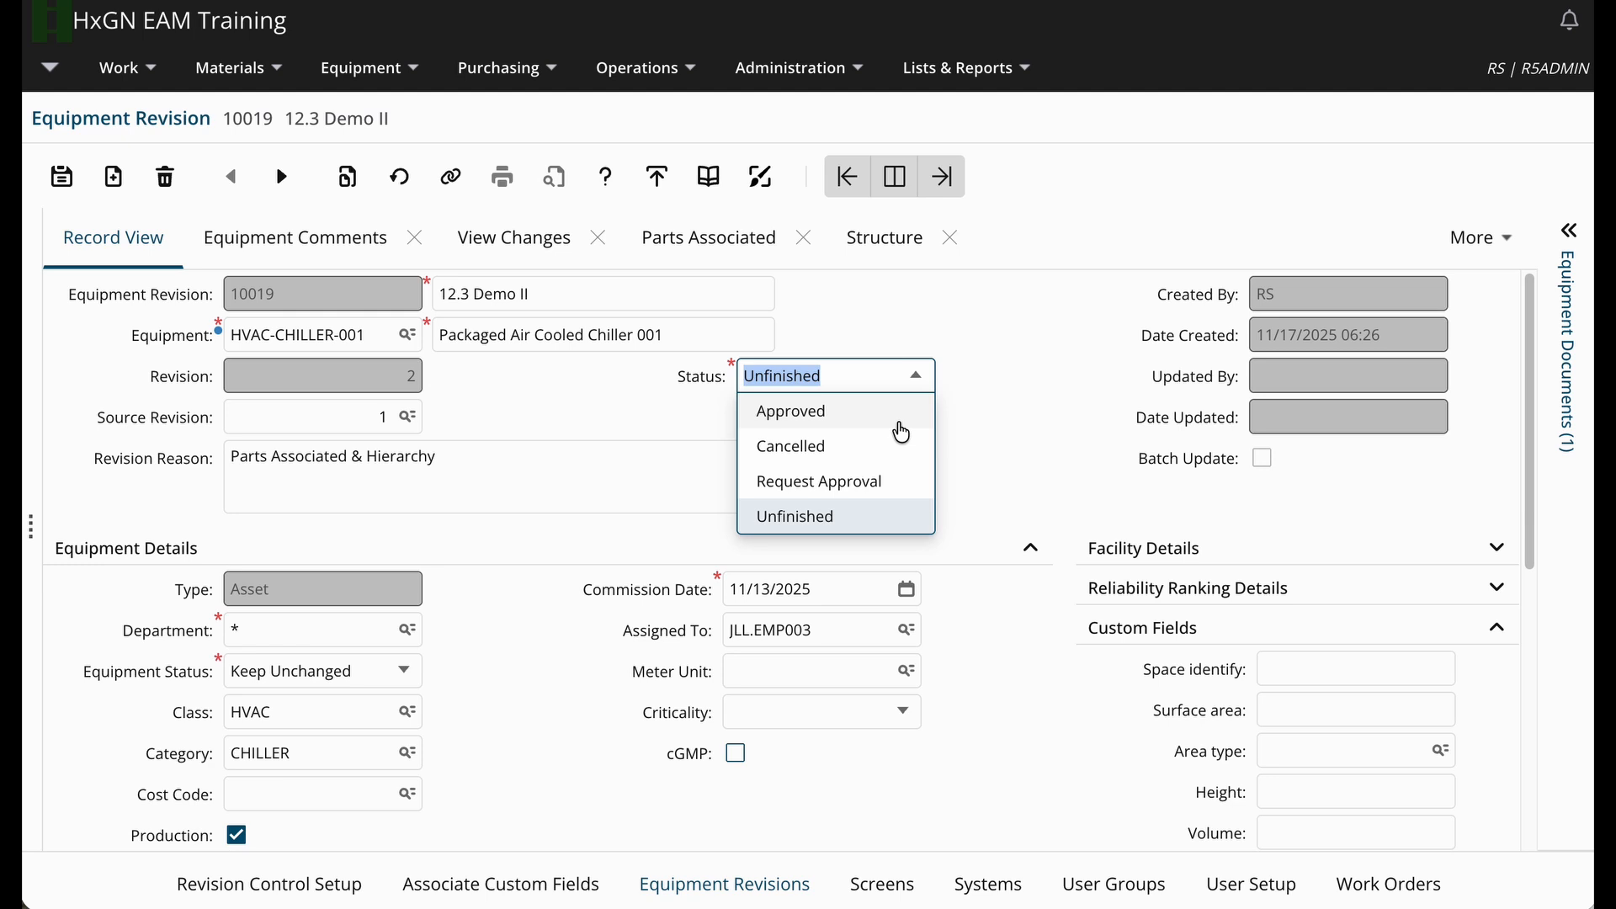
{"action": "left_click", "coordinate": [901, 412]}
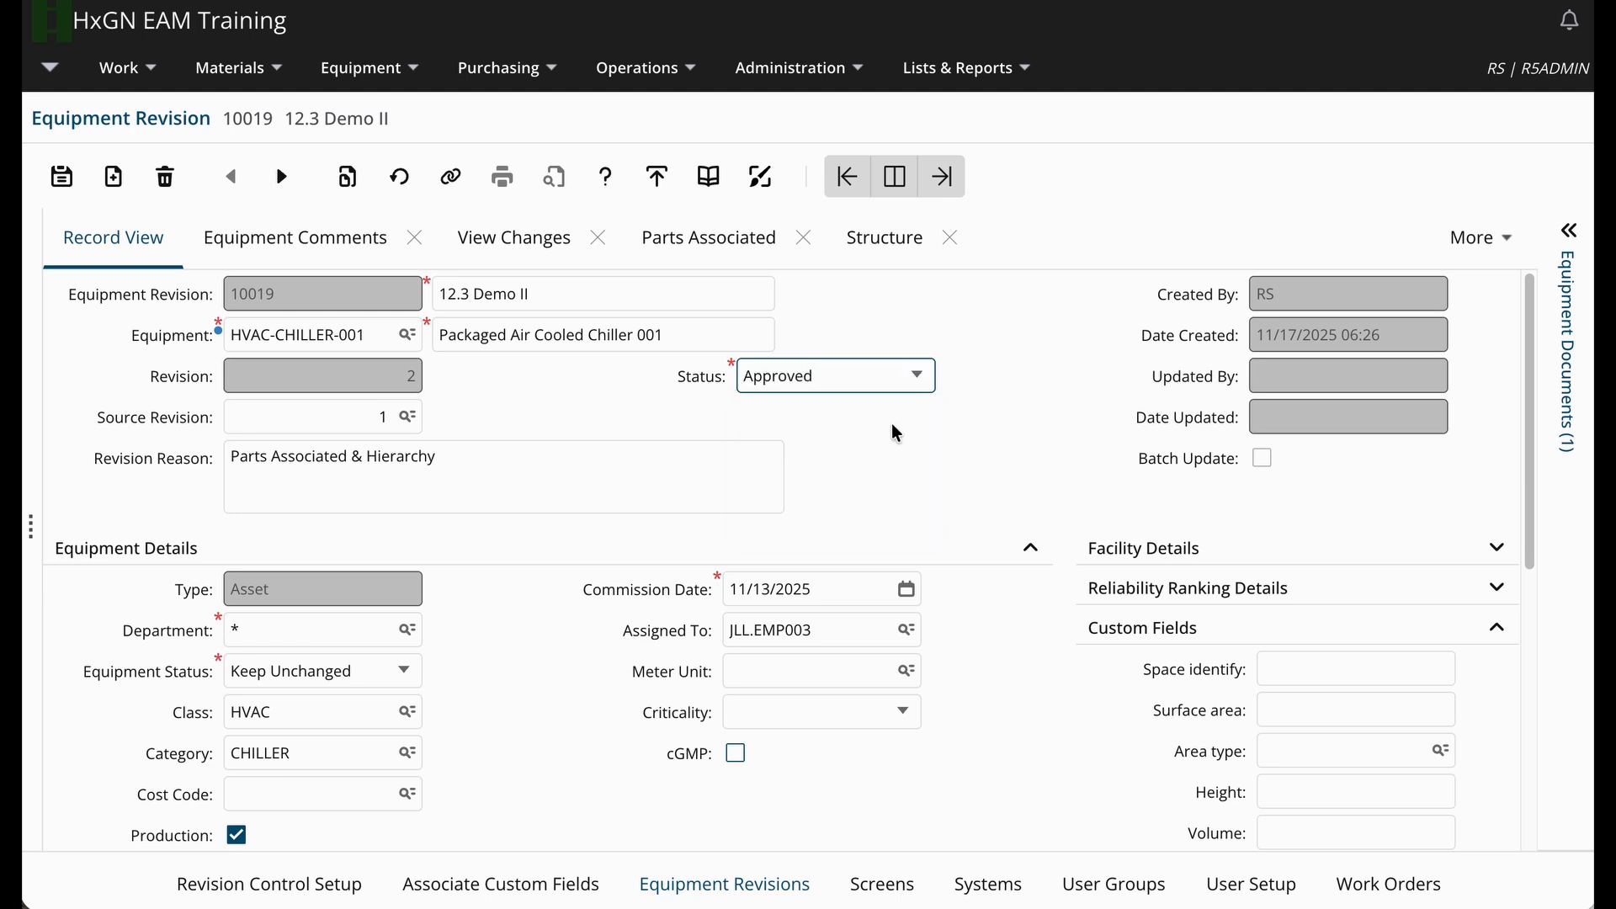
{"action": "left_click", "coordinate": [54, 176]}
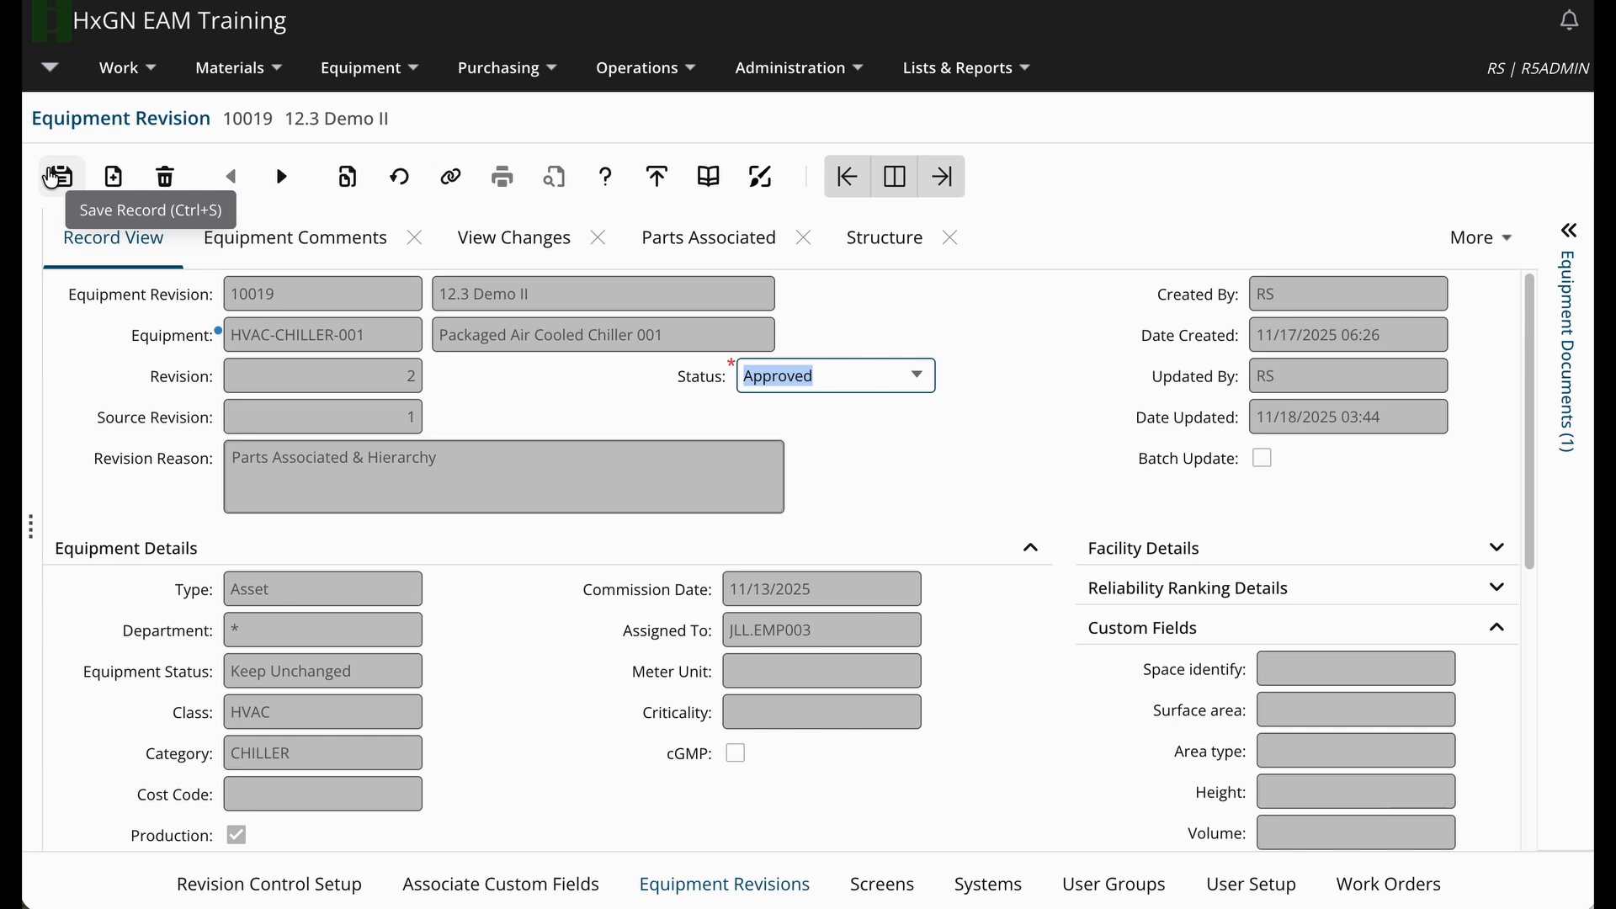
Create and save a new equipment revision described as 12.3 Demo with batch update enabled.
{"action": "left_click", "coordinate": [117, 181]}
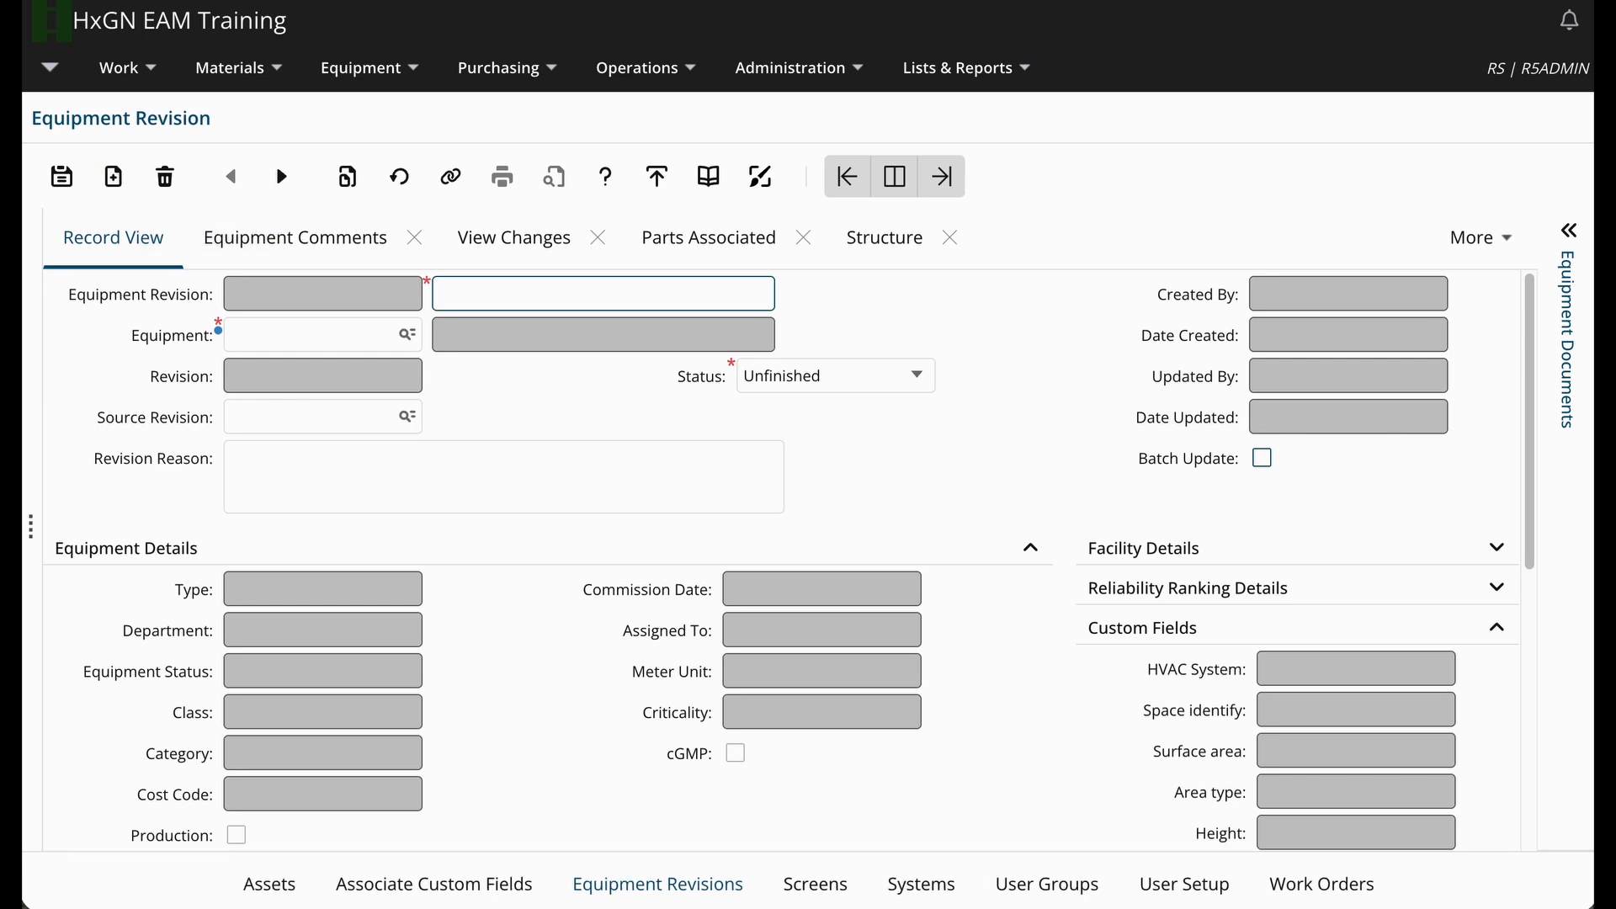
{"action": "type", "text": "12.3 Demo"}
{"action": "left_click", "coordinate": [1262, 459]}
{"action": "left_click", "coordinate": [319, 336]}
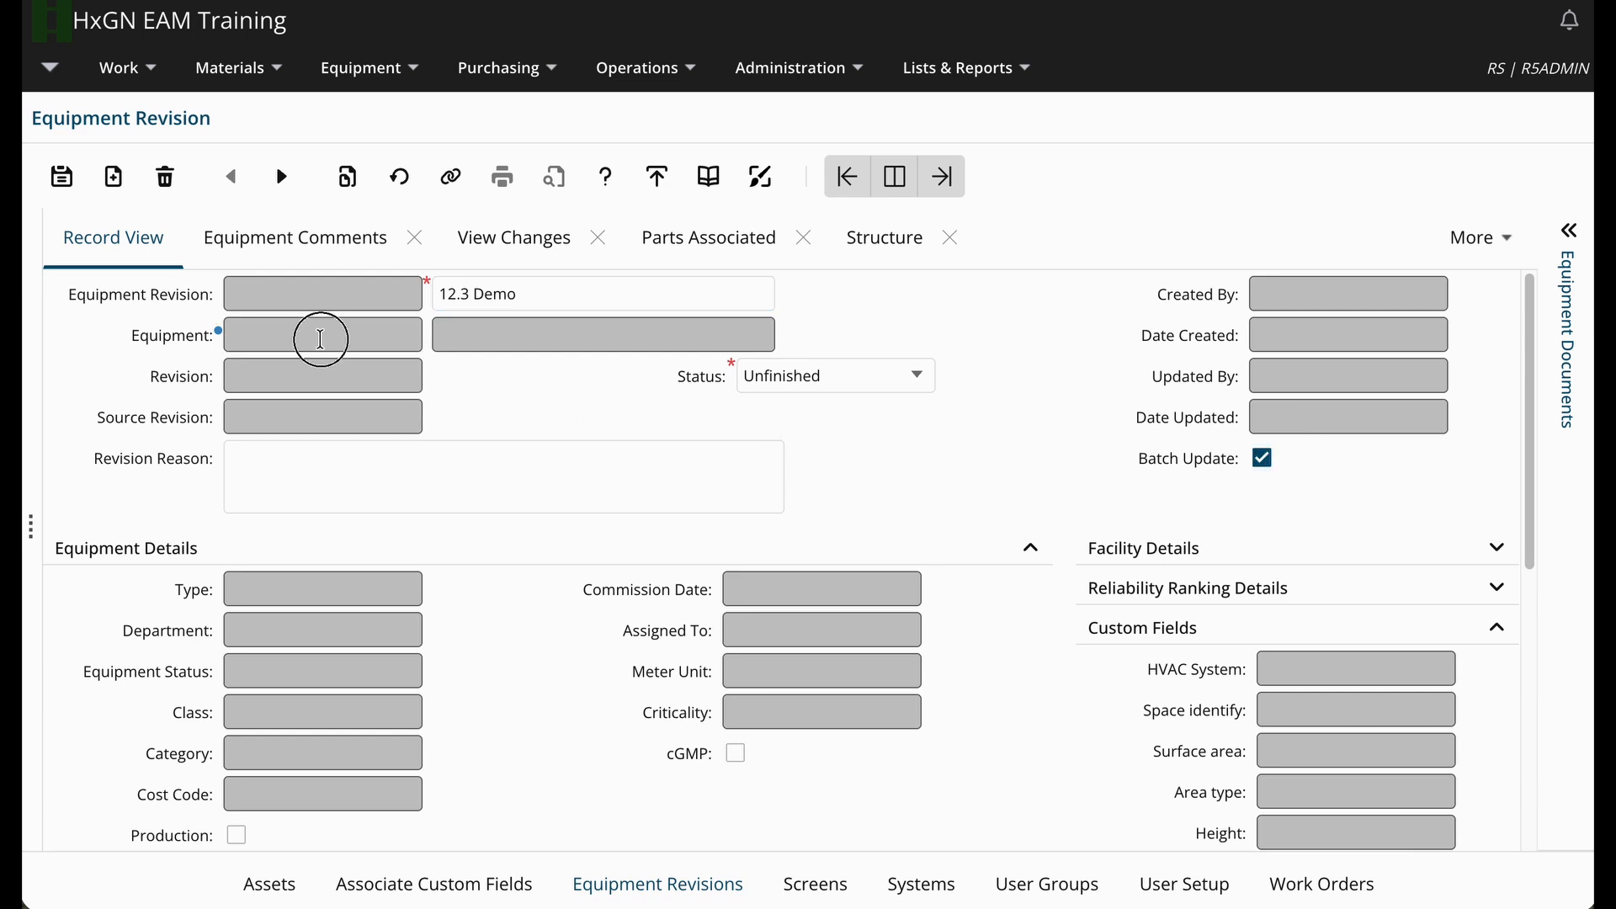
{"action": "key", "text": "ctrl+s"}
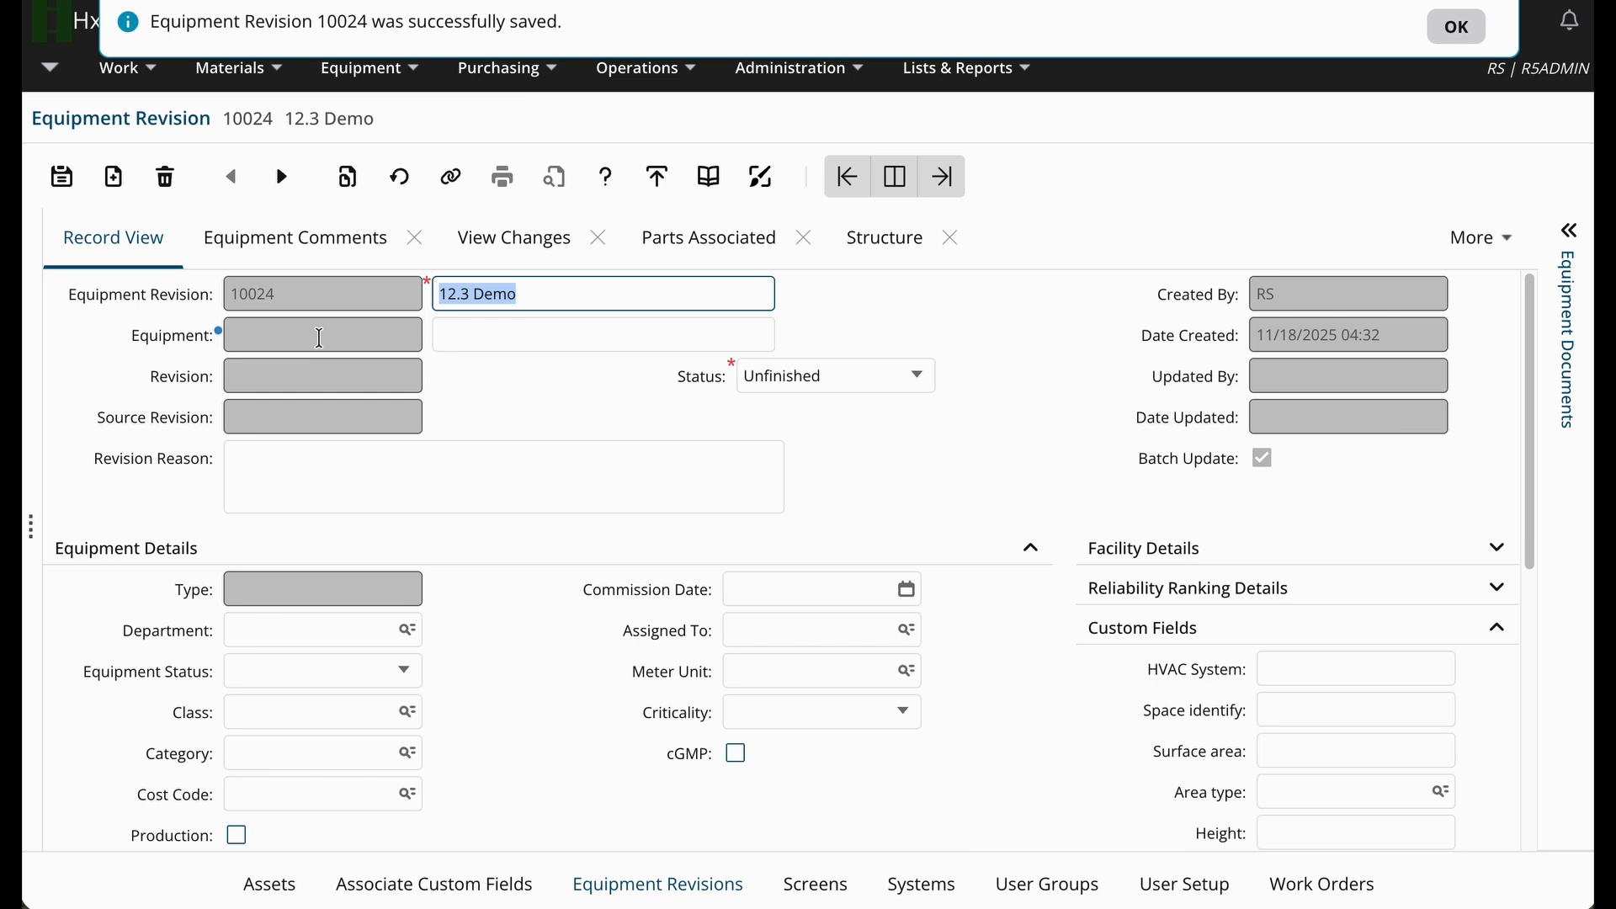
Add HVAC-FAN-001 and HVAC-FAN-002 to the revision's batch update equipment, submitting each one.
{"action": "left_click", "coordinate": [1491, 239]}
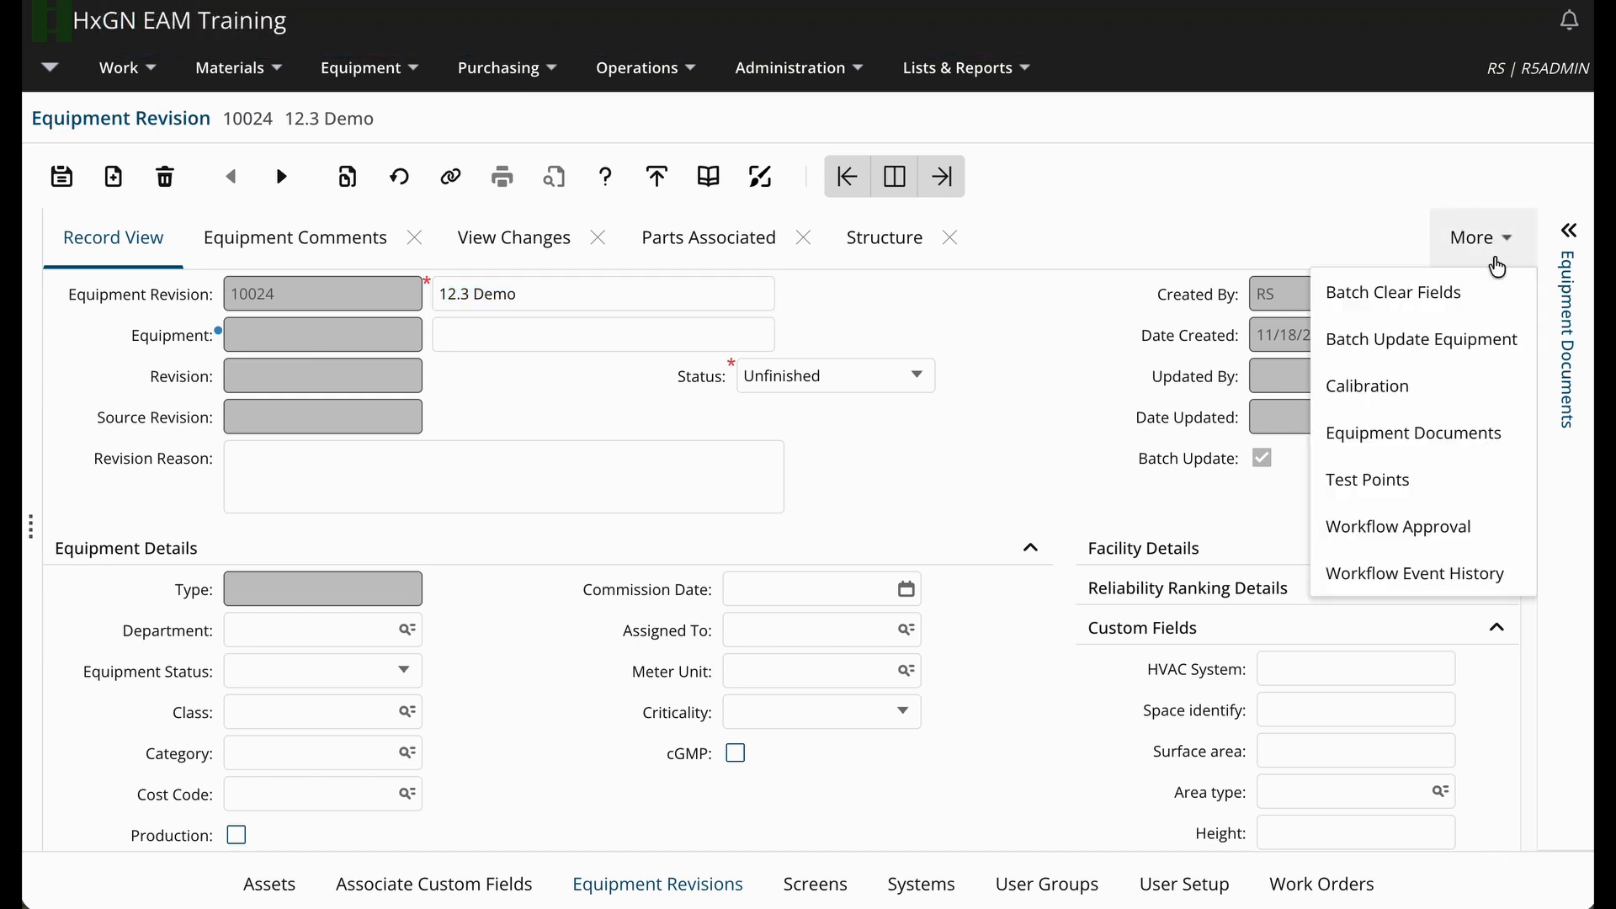
{"action": "left_click", "coordinate": [1469, 352]}
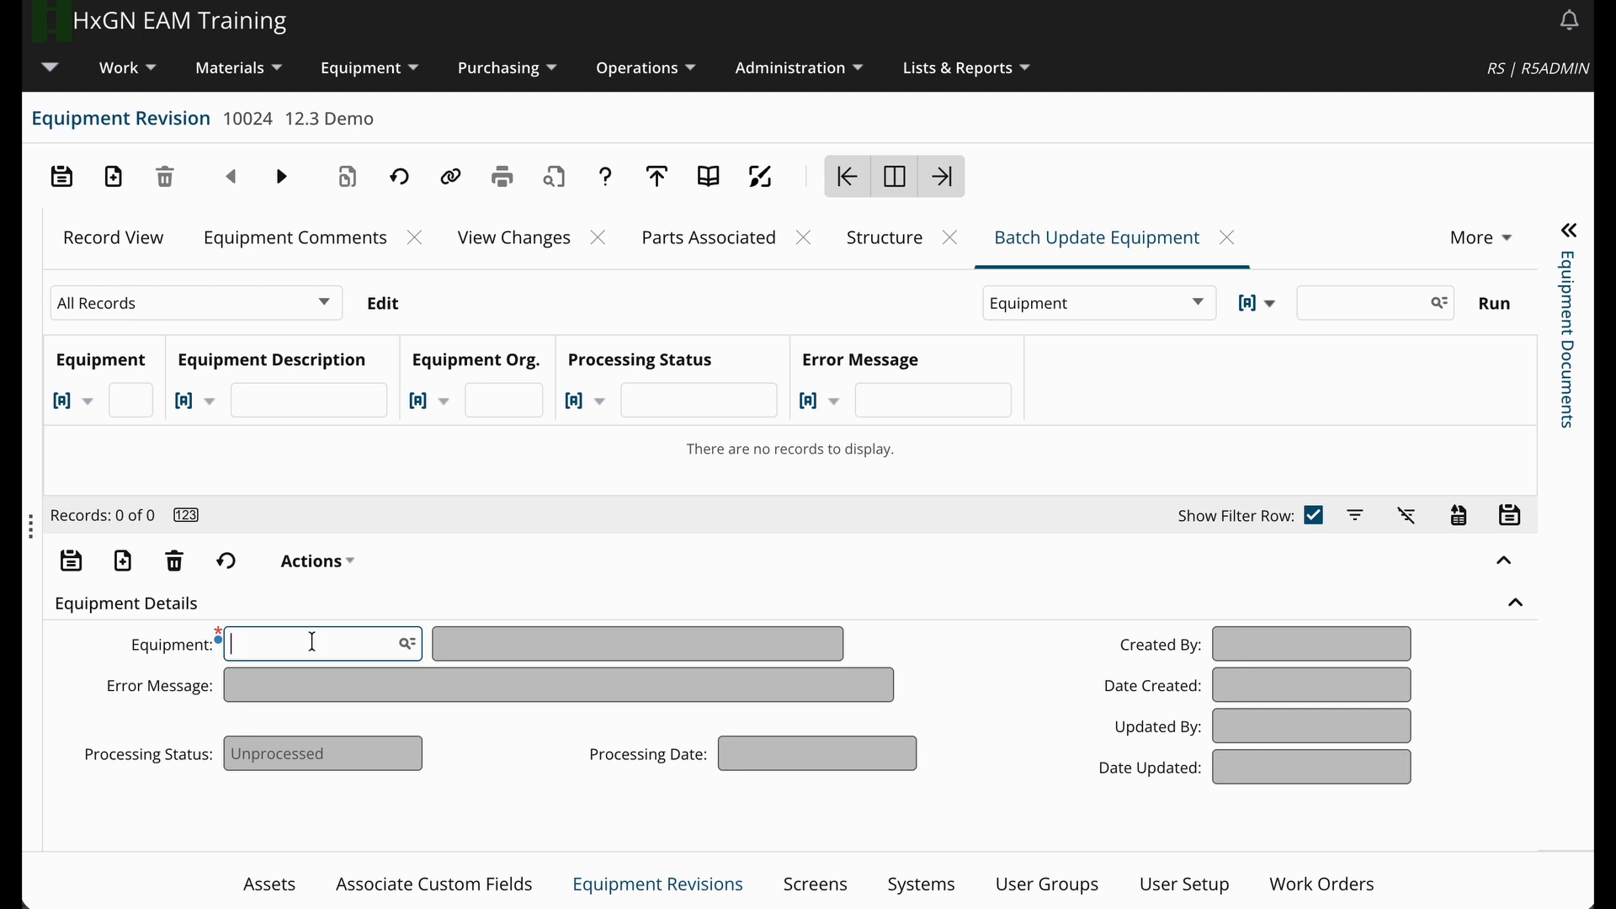
{"action": "type", "text": "HVA"}
{"action": "type", "text": "-FAN-001"}
{"action": "left_click", "coordinate": [71, 561]}
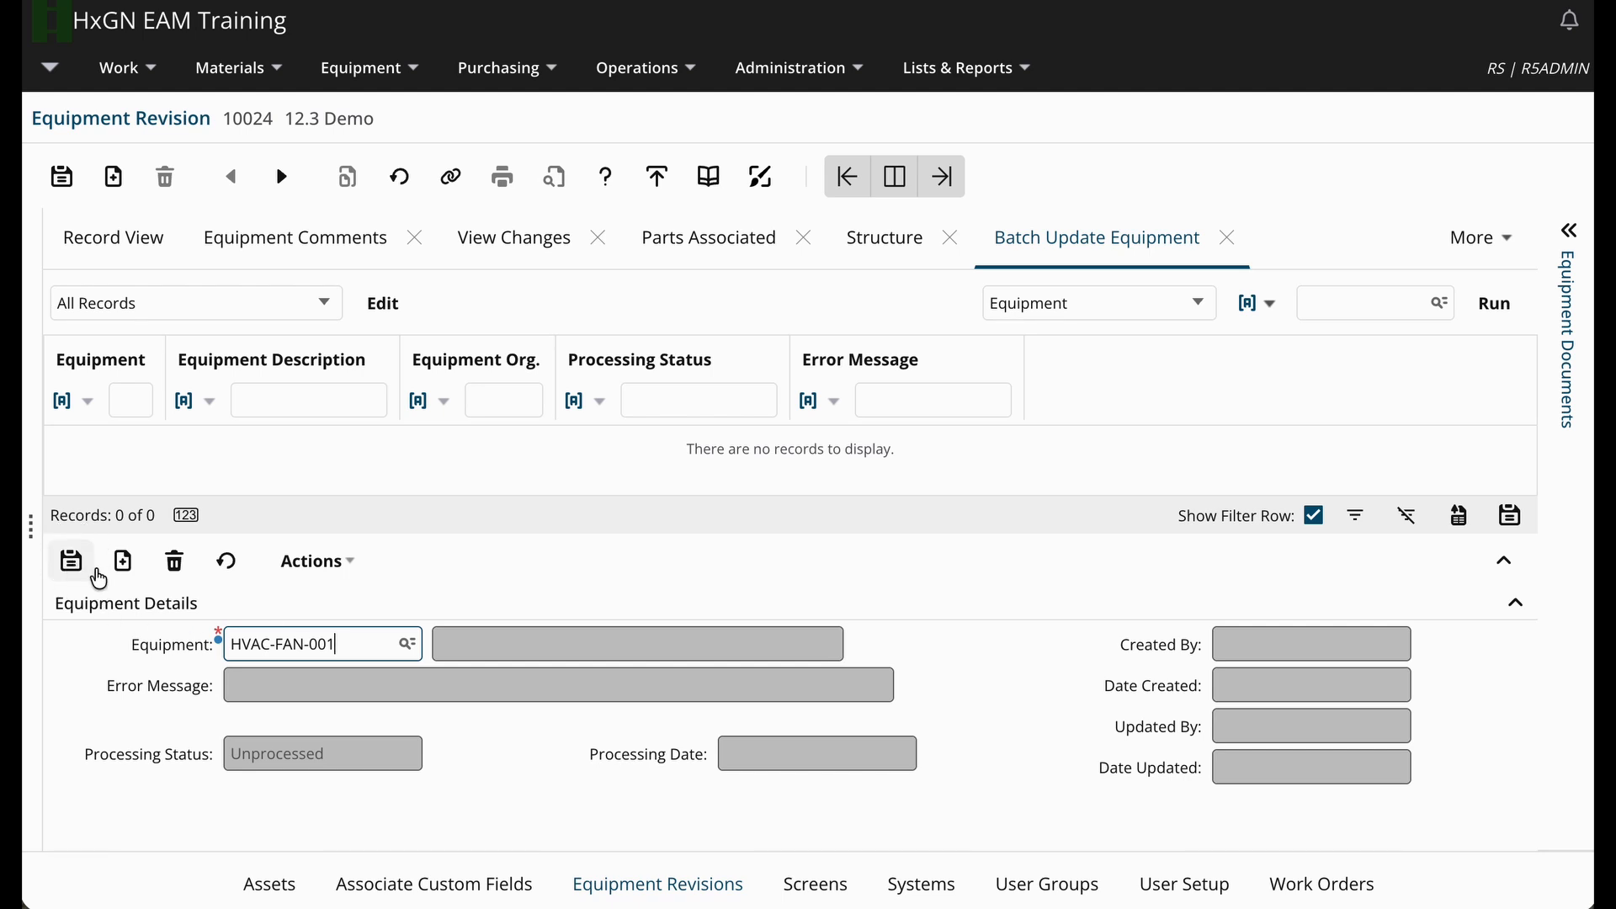
{"action": "left_click", "coordinate": [281, 640]}
{"action": "type", "text": "HVAC-"}
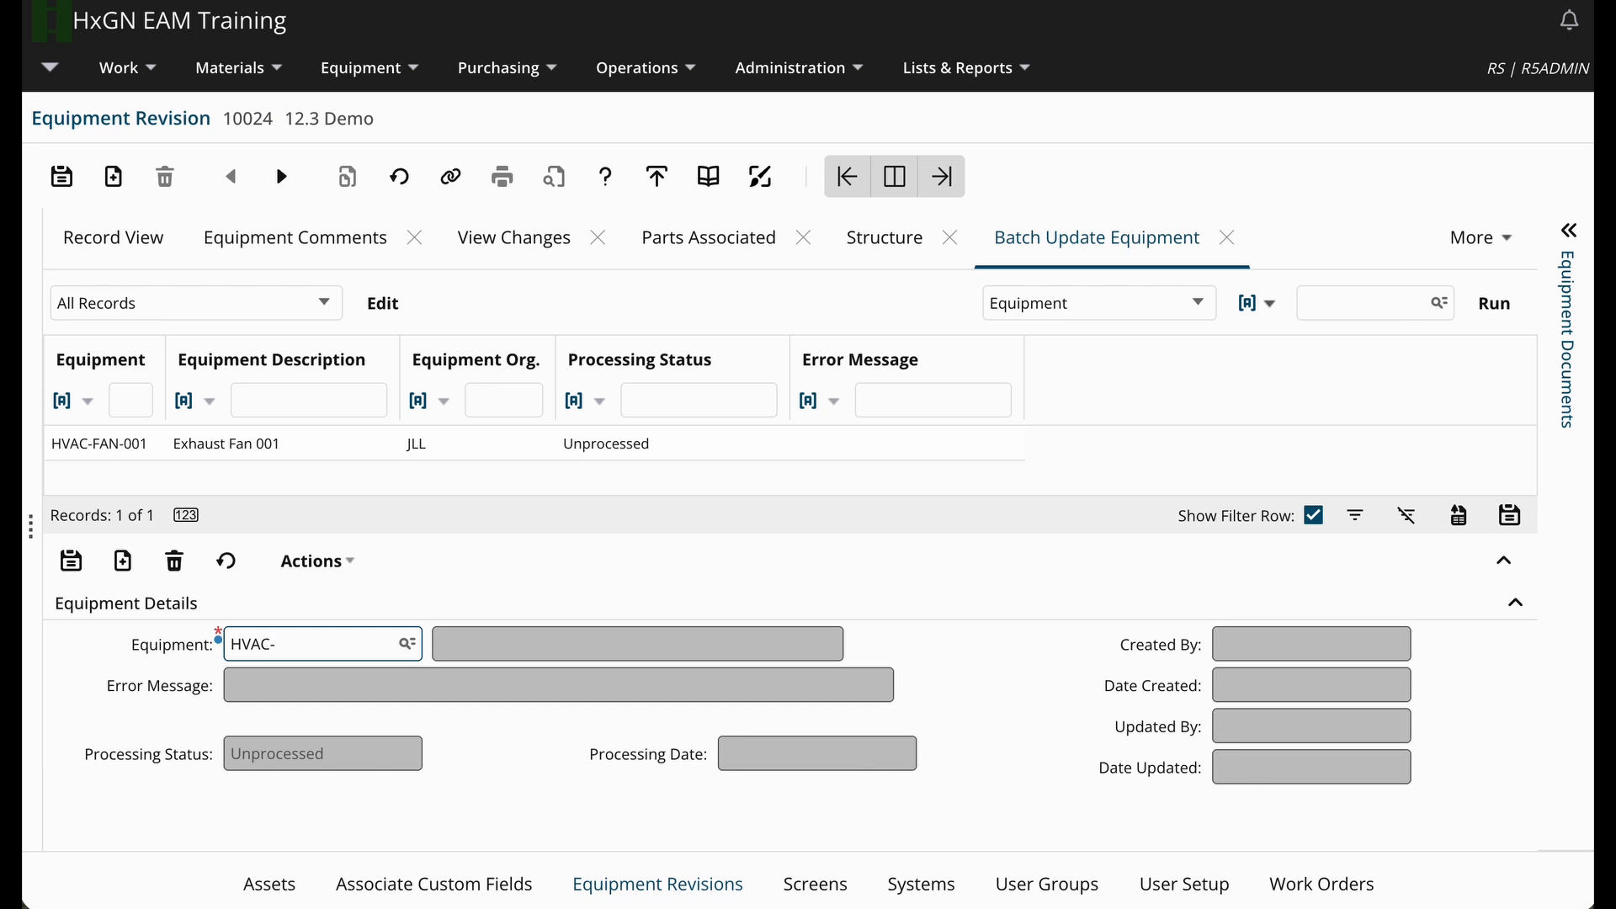
{"action": "type", "text": "FAN-002"}
{"action": "left_click", "coordinate": [71, 566]}
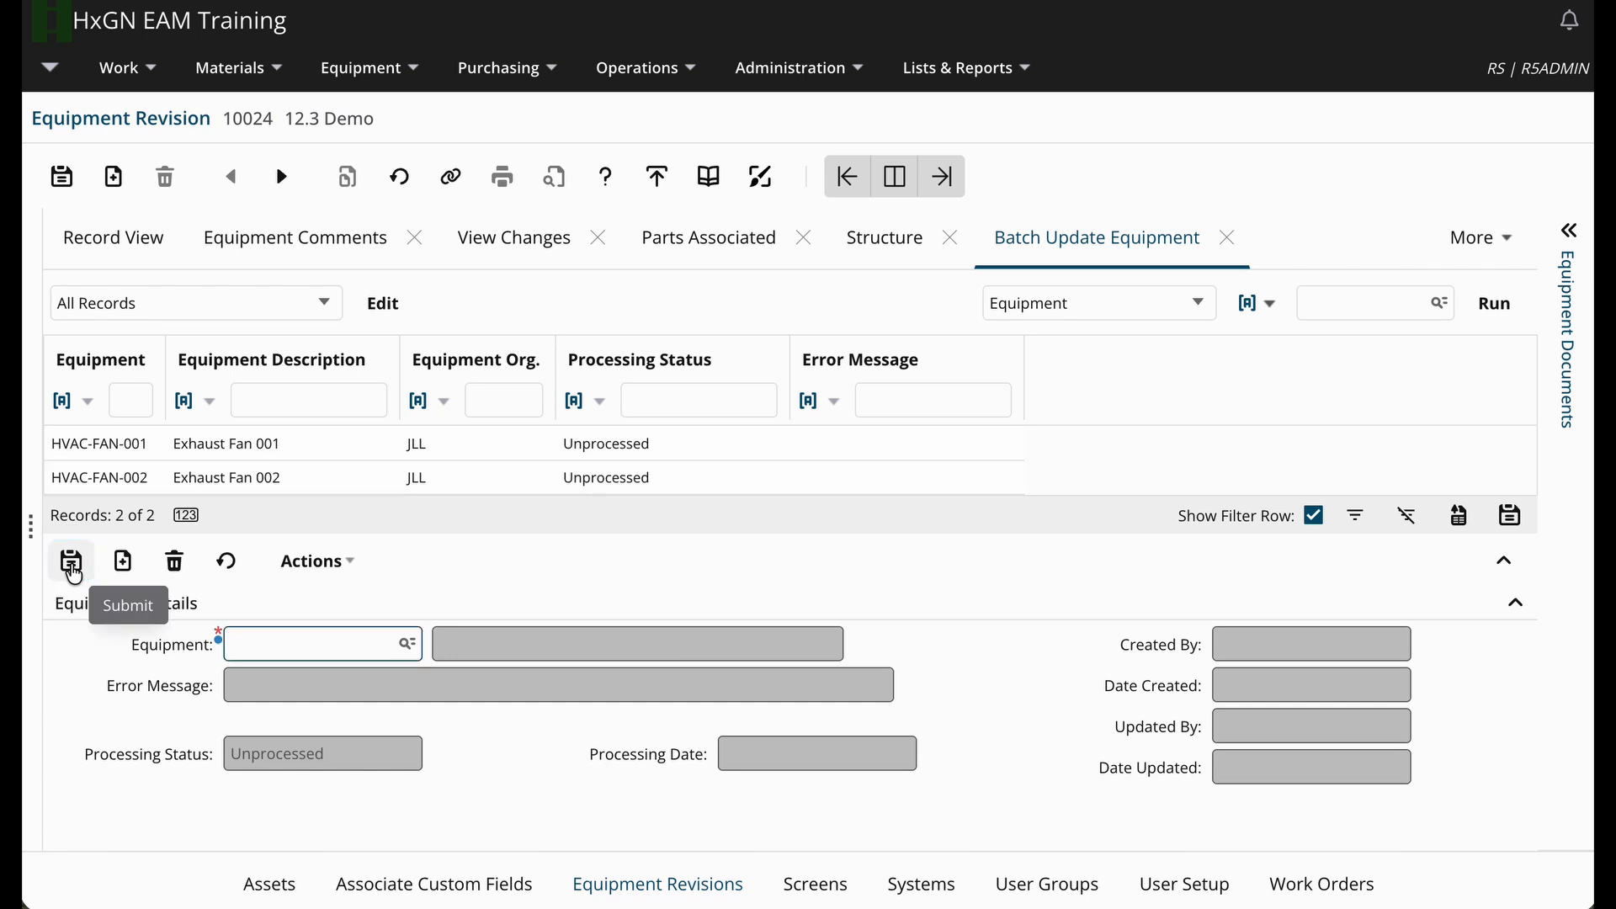
In the batch revision's main record, set the manufacturer to AEROVENT and the HVAC System custom field to exhaust.
{"action": "left_click", "coordinate": [144, 260]}
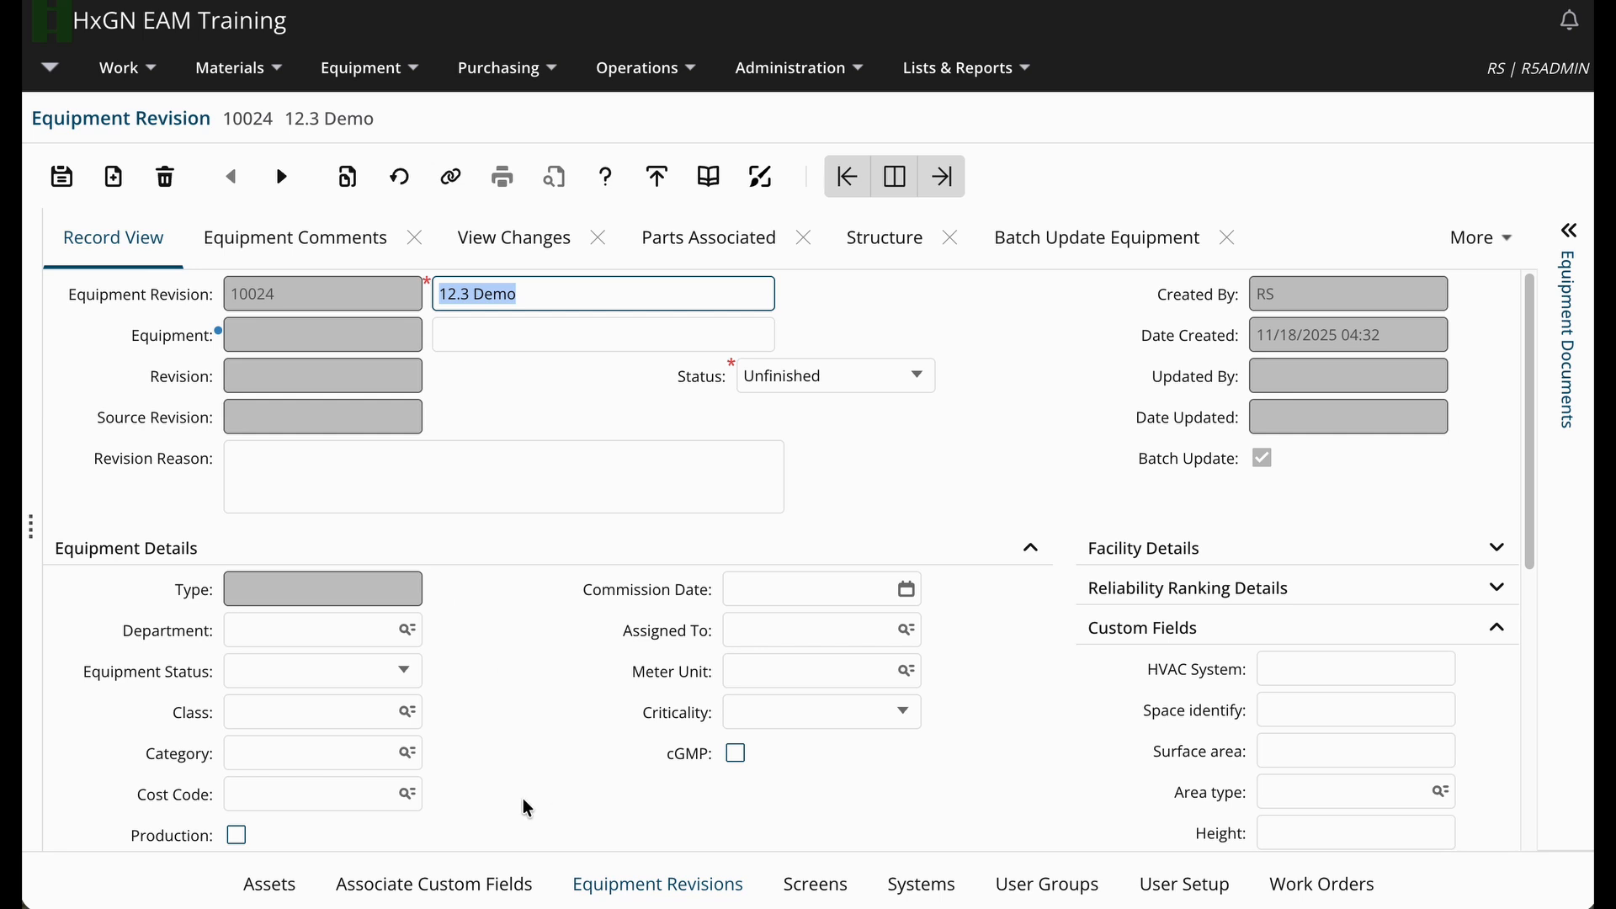
{"action": "scroll", "coordinate": [517, 797], "scroll_direction": "down", "scroll_amount": 5}
{"action": "left_click", "coordinate": [337, 657]}
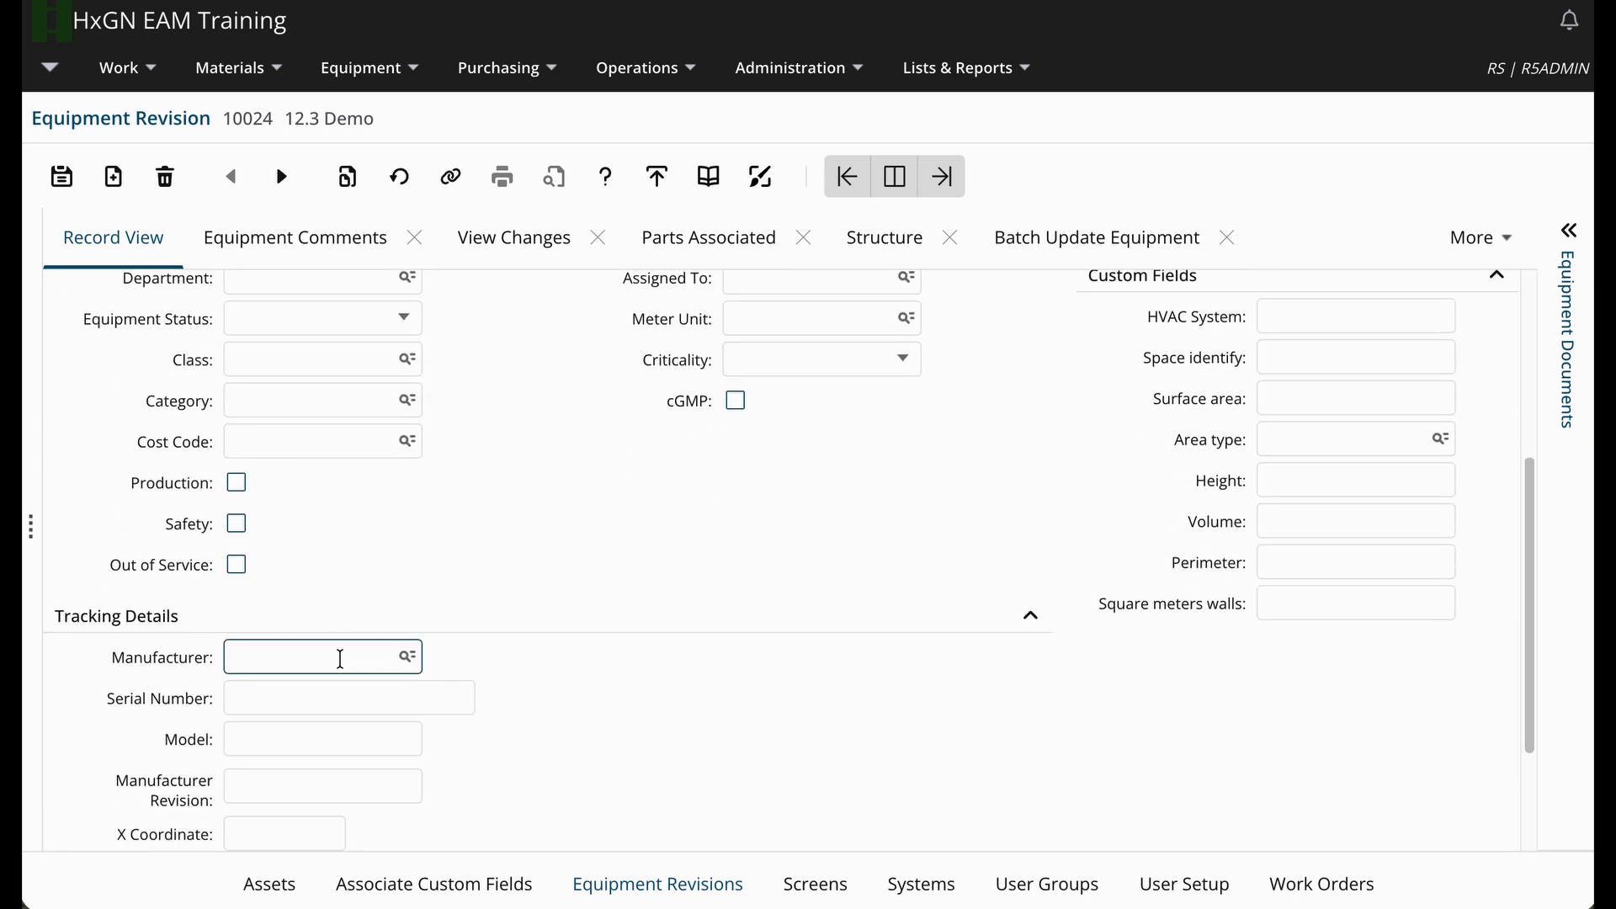
{"action": "type", "text": "AEROVENT"}
{"action": "left_click", "coordinate": [1305, 313]}
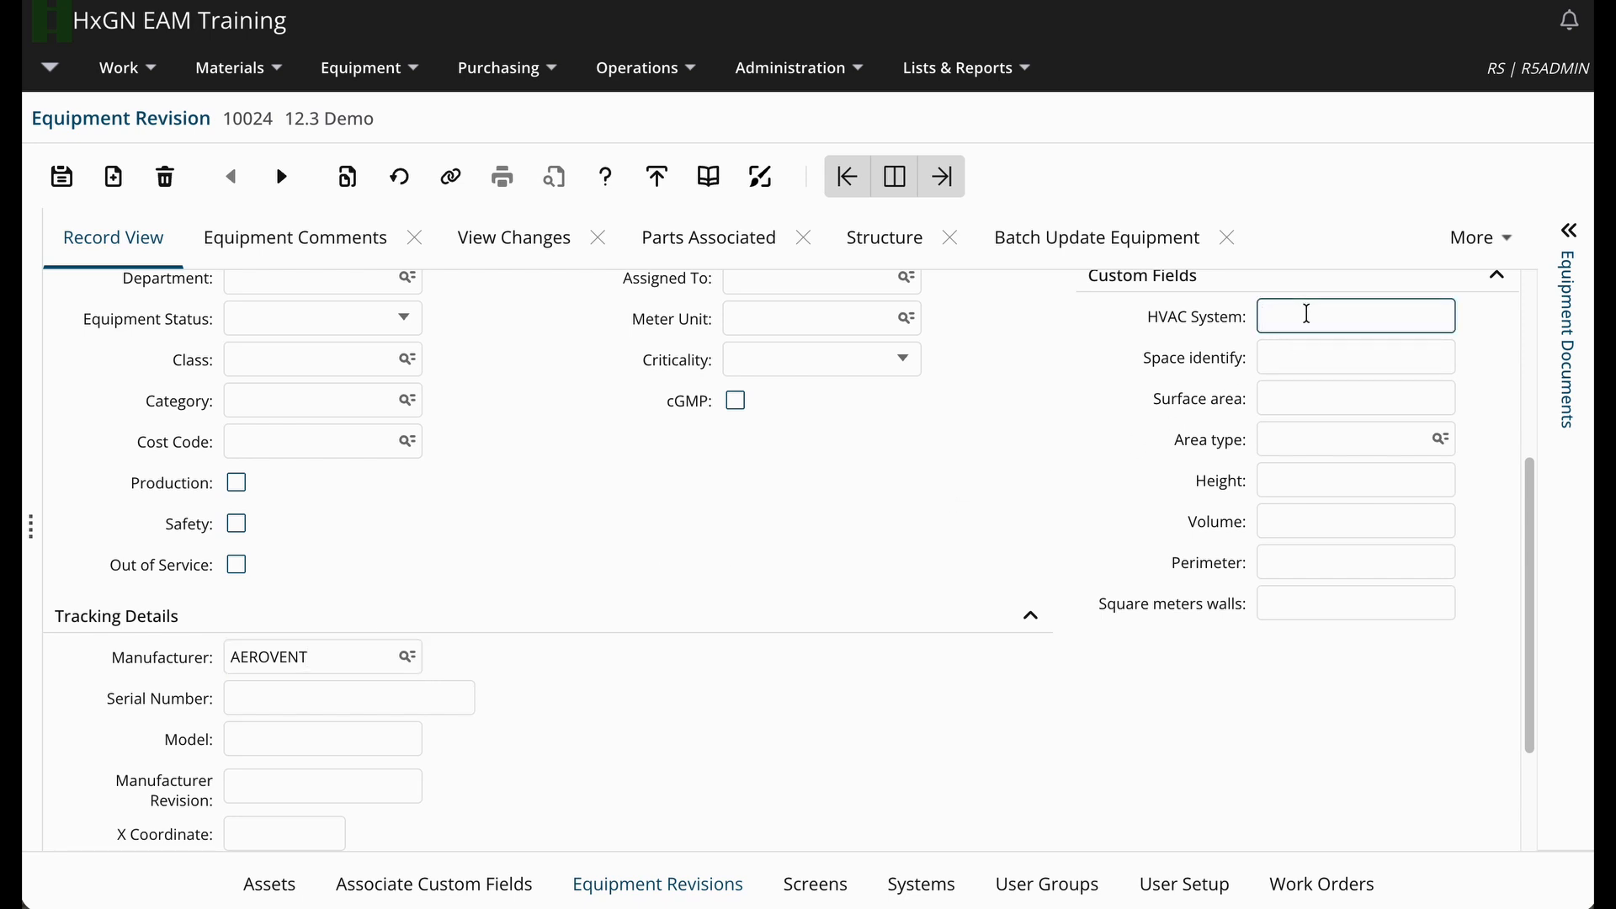
{"action": "type", "text": "exhaust"}
{"action": "left_click", "coordinate": [1049, 451]}
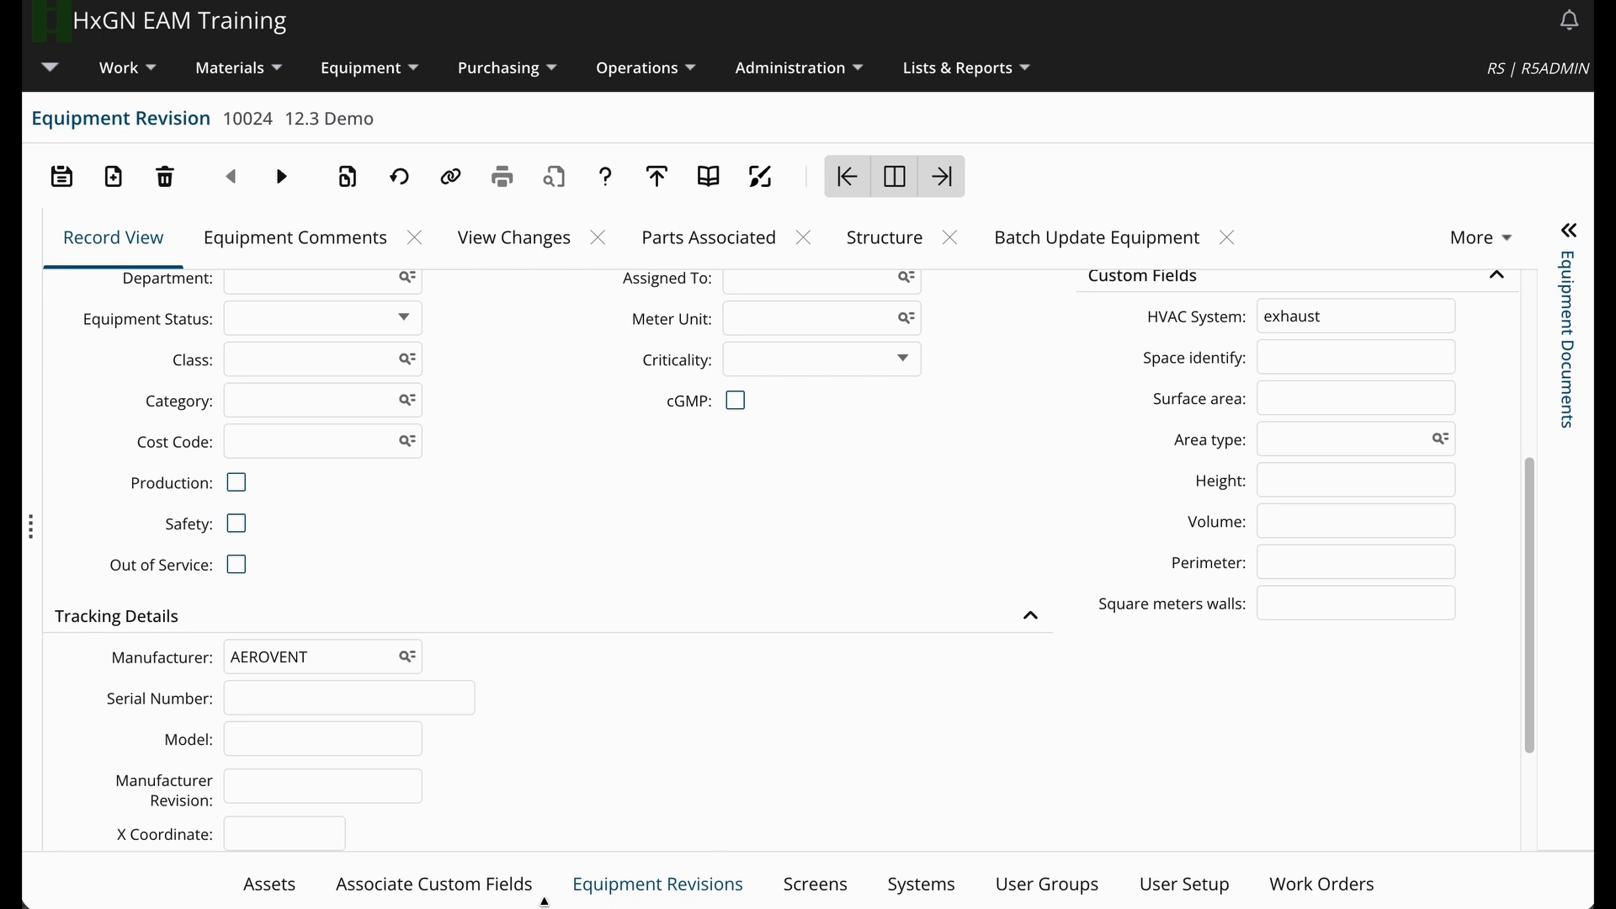
Check the Revision Control setting of the HVACTYPE custom field for the equipment entity, and return to the 12.3 Demo revision.
{"action": "left_click", "coordinate": [499, 897]}
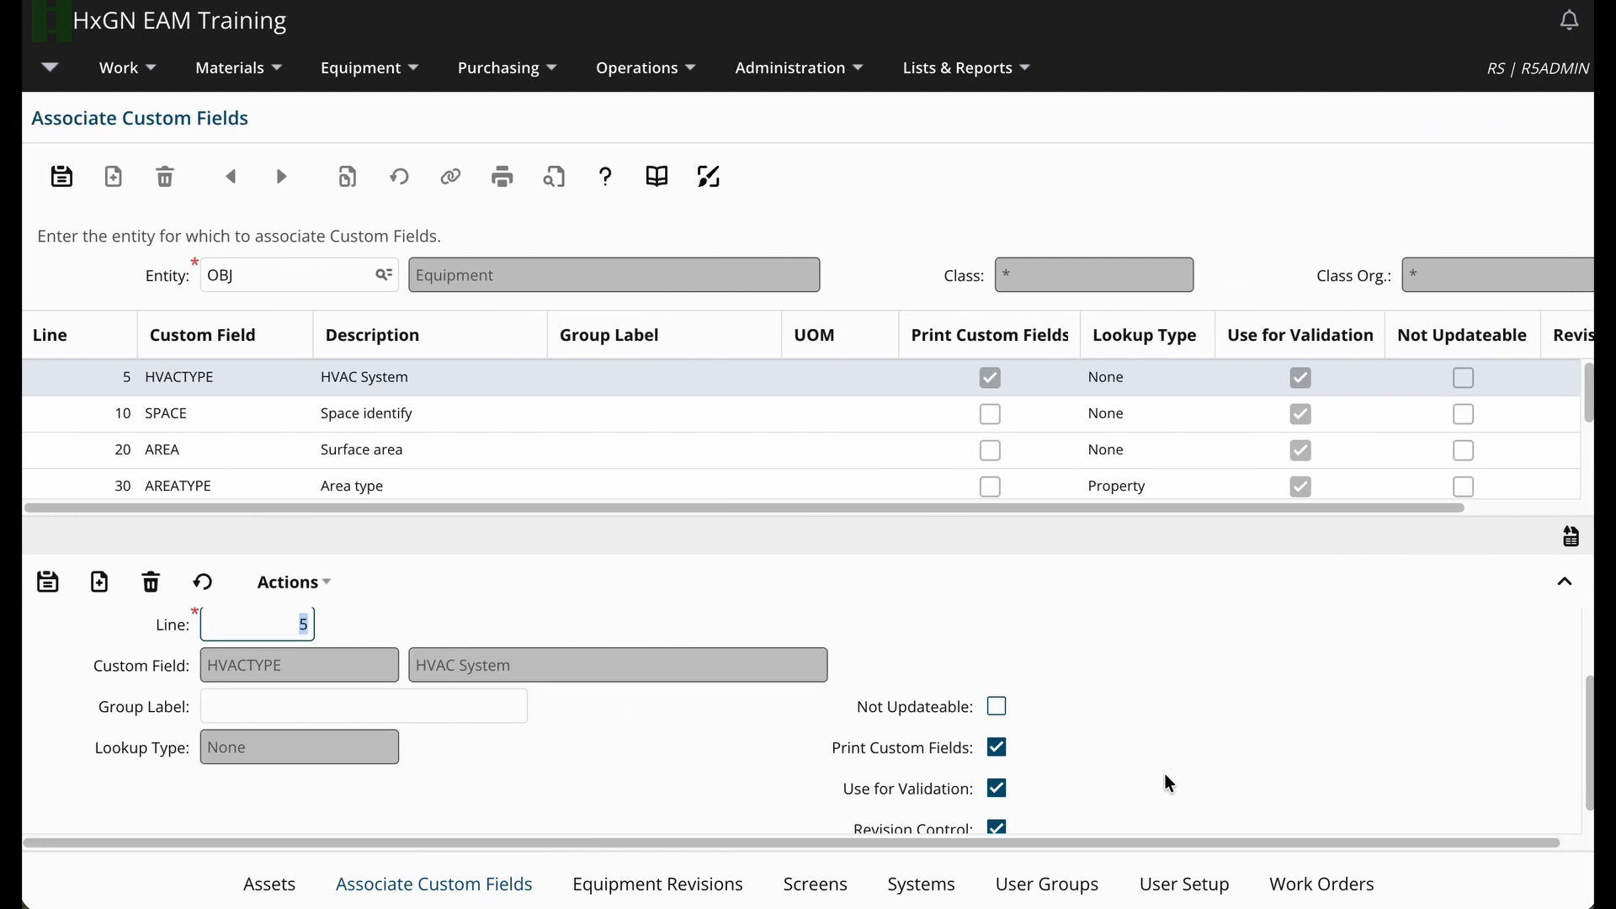
{"action": "scroll", "coordinate": [1160, 776], "scroll_direction": "down", "scroll_amount": 1}
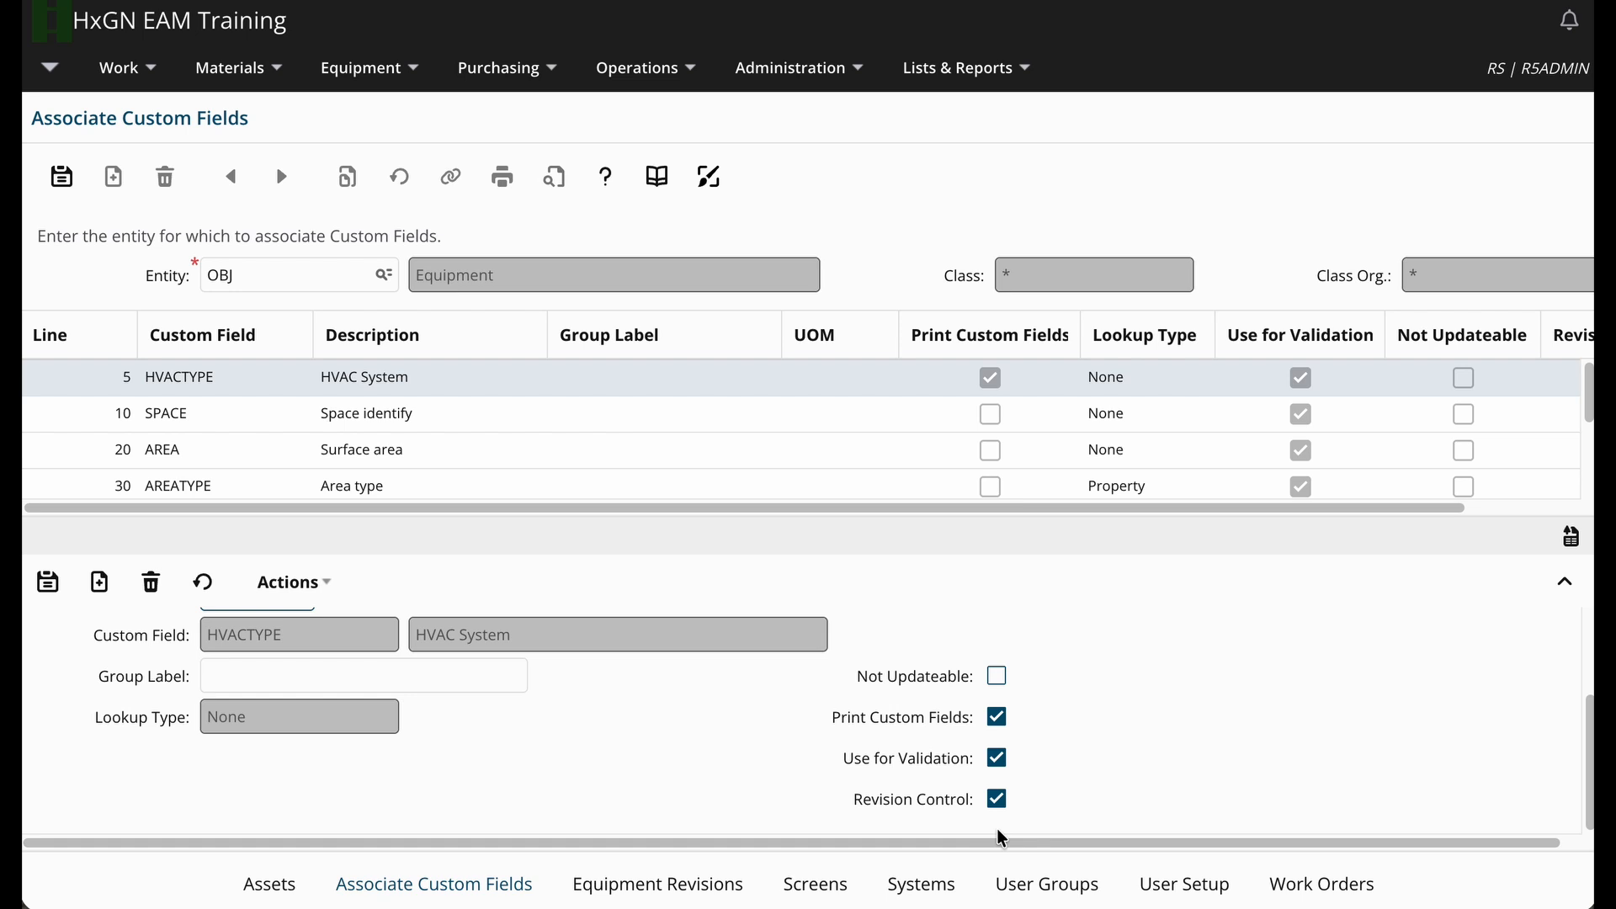
{"action": "left_click", "coordinate": [680, 888]}
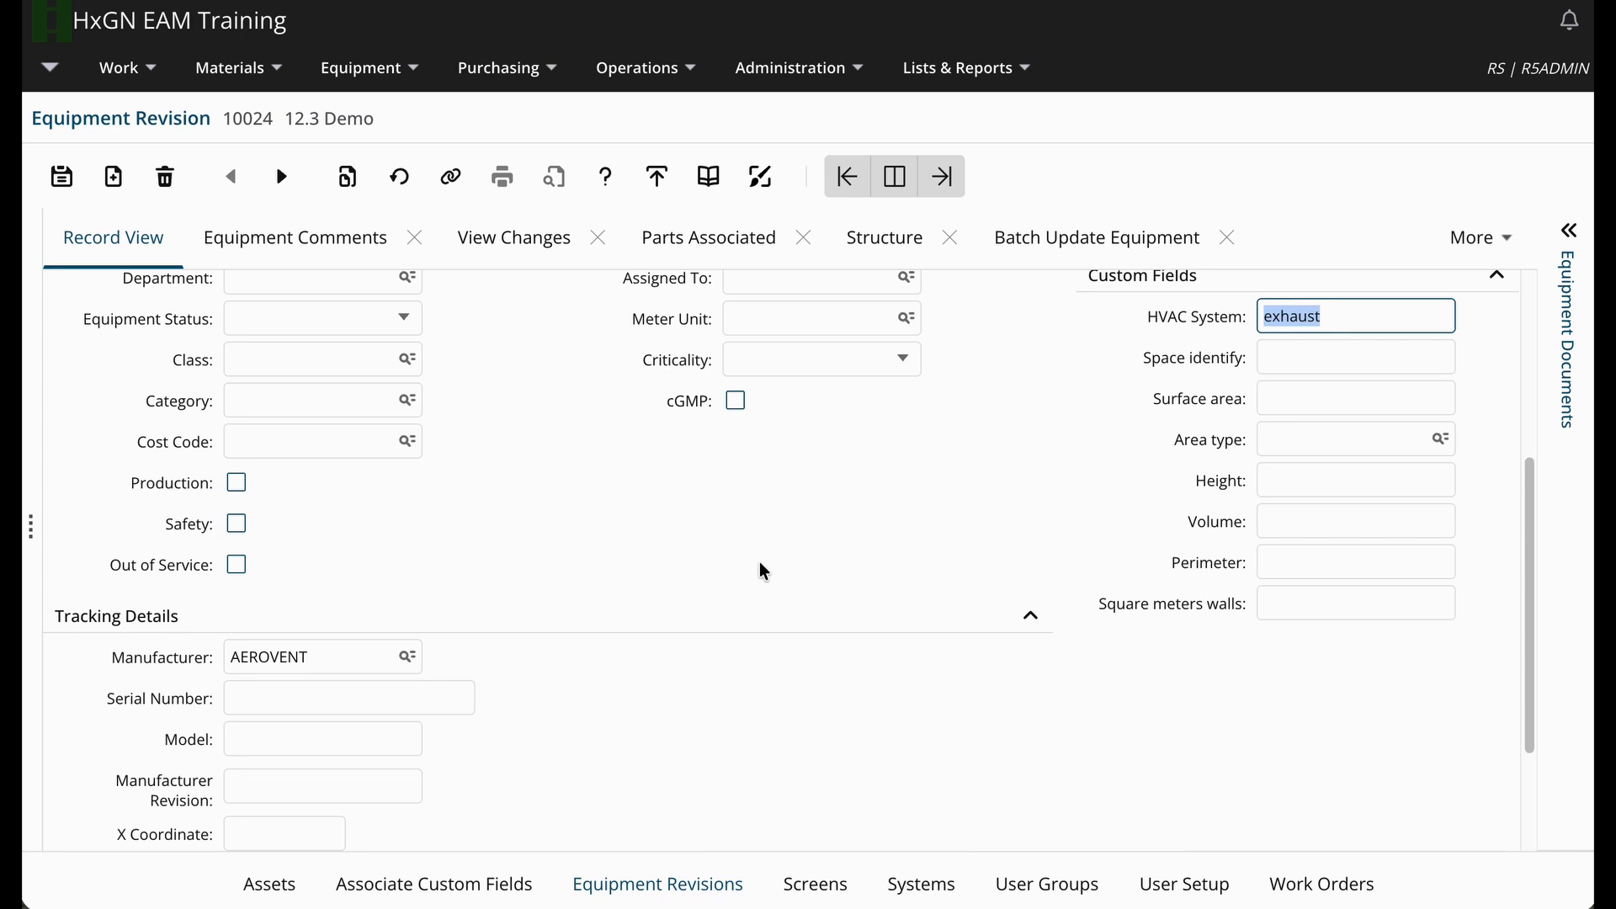
{"action": "left_click", "coordinate": [759, 563]}
{"action": "scroll", "coordinate": [756, 568], "scroll_direction": "up", "scroll_amount": 2}
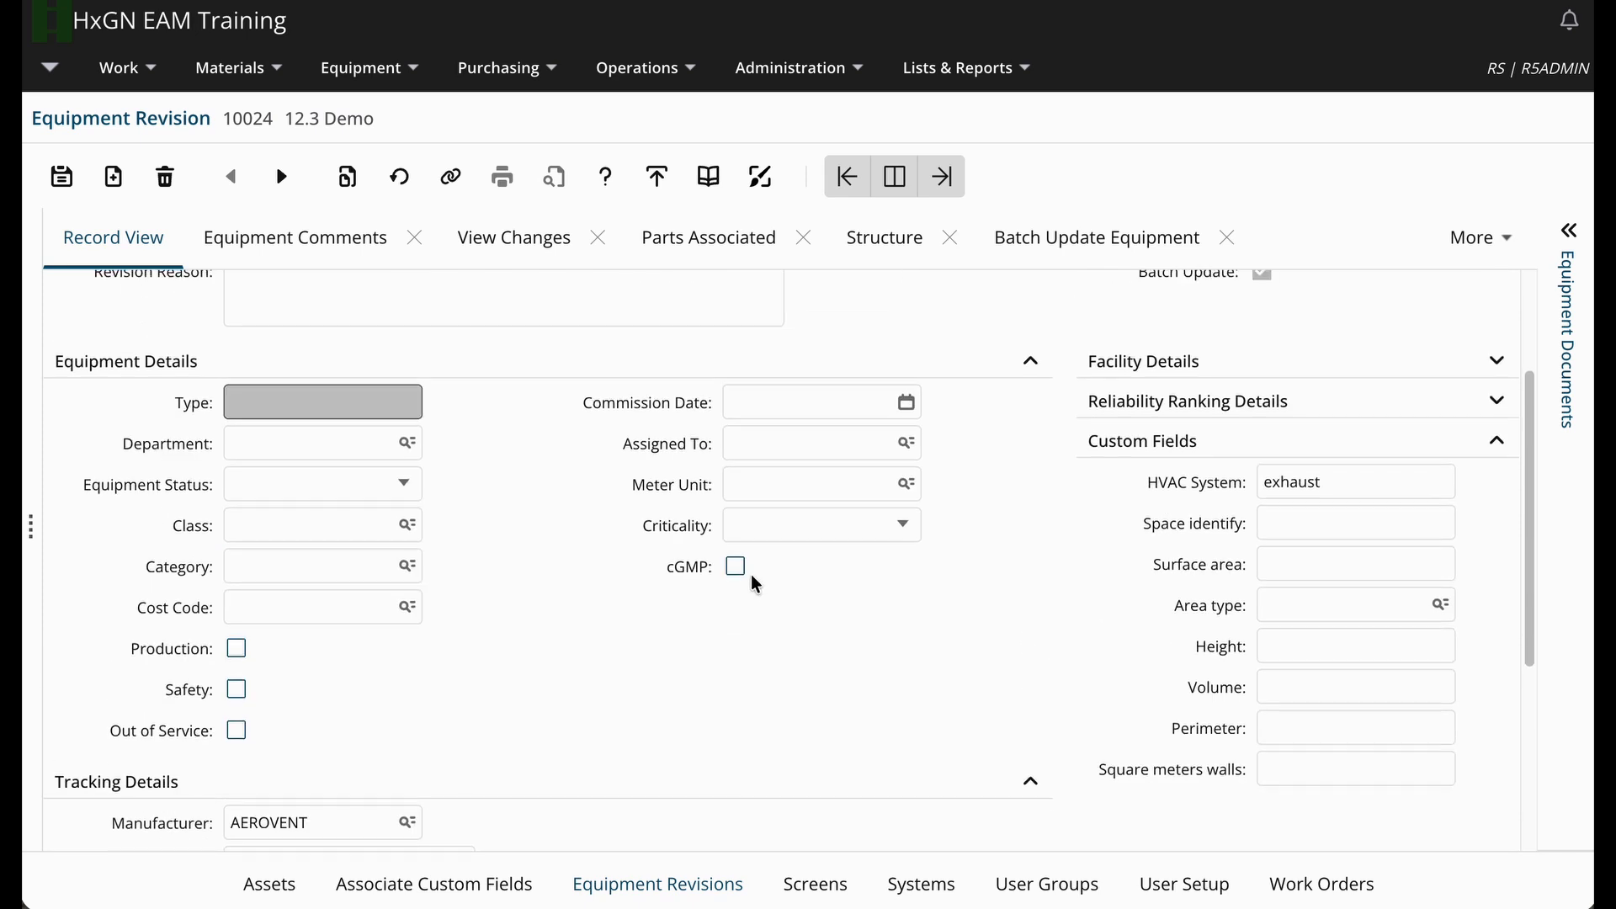
{"action": "scroll", "coordinate": [751, 574], "scroll_direction": "up", "scroll_amount": 2}
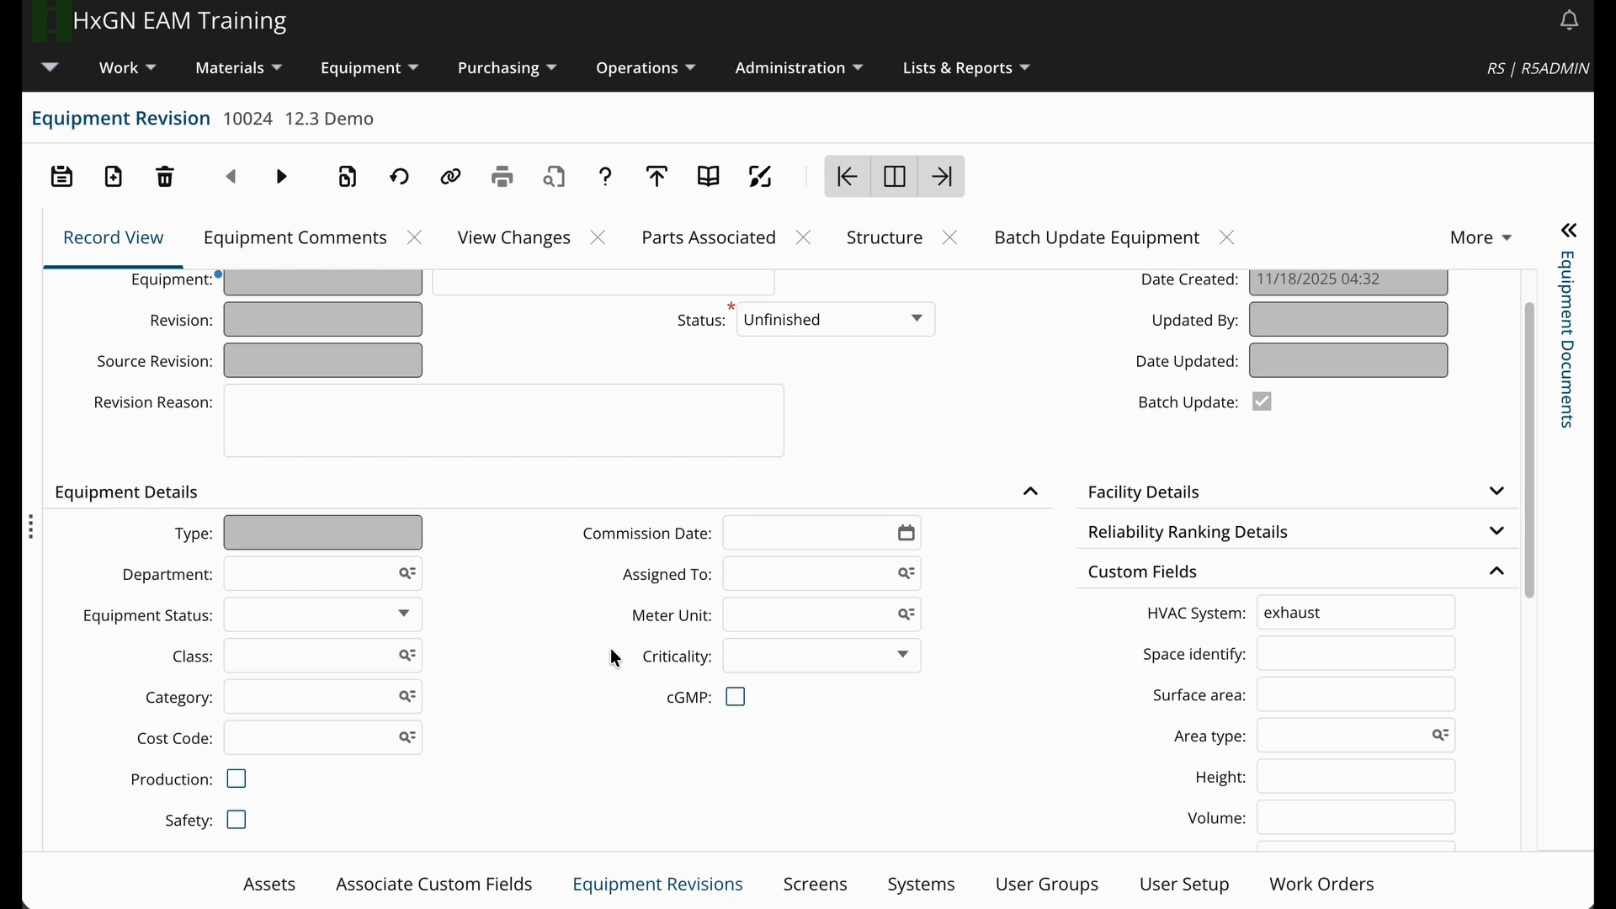
Add the Record View's Cost Code field to the revision's batch clear fields and save the entry.
{"action": "left_click", "coordinate": [1507, 244]}
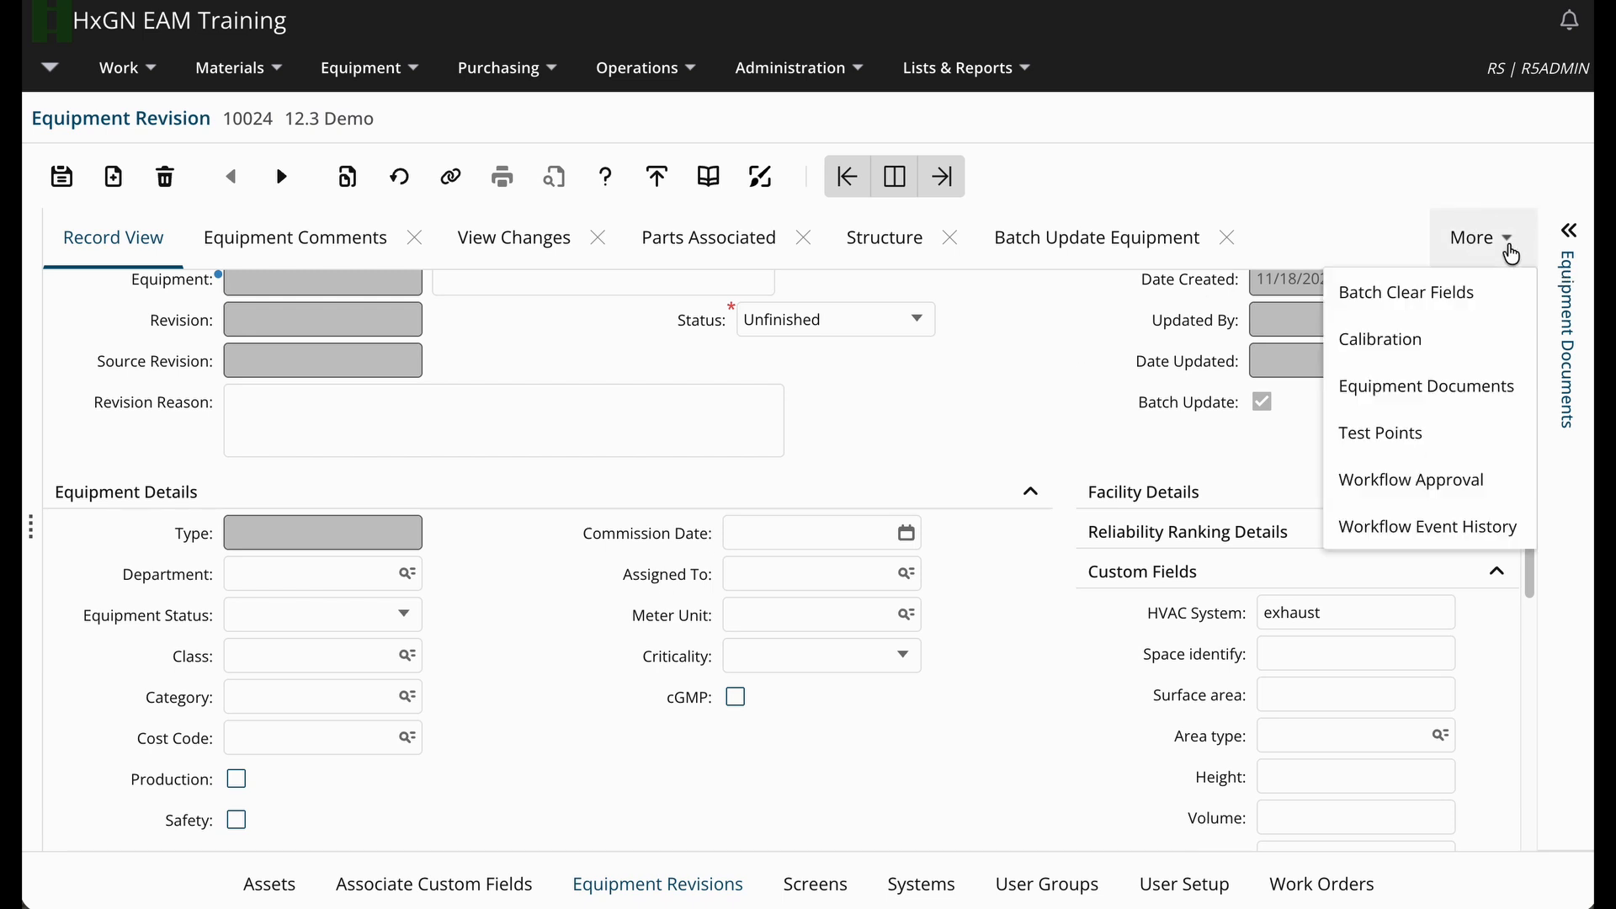
{"action": "left_click", "coordinate": [1479, 297]}
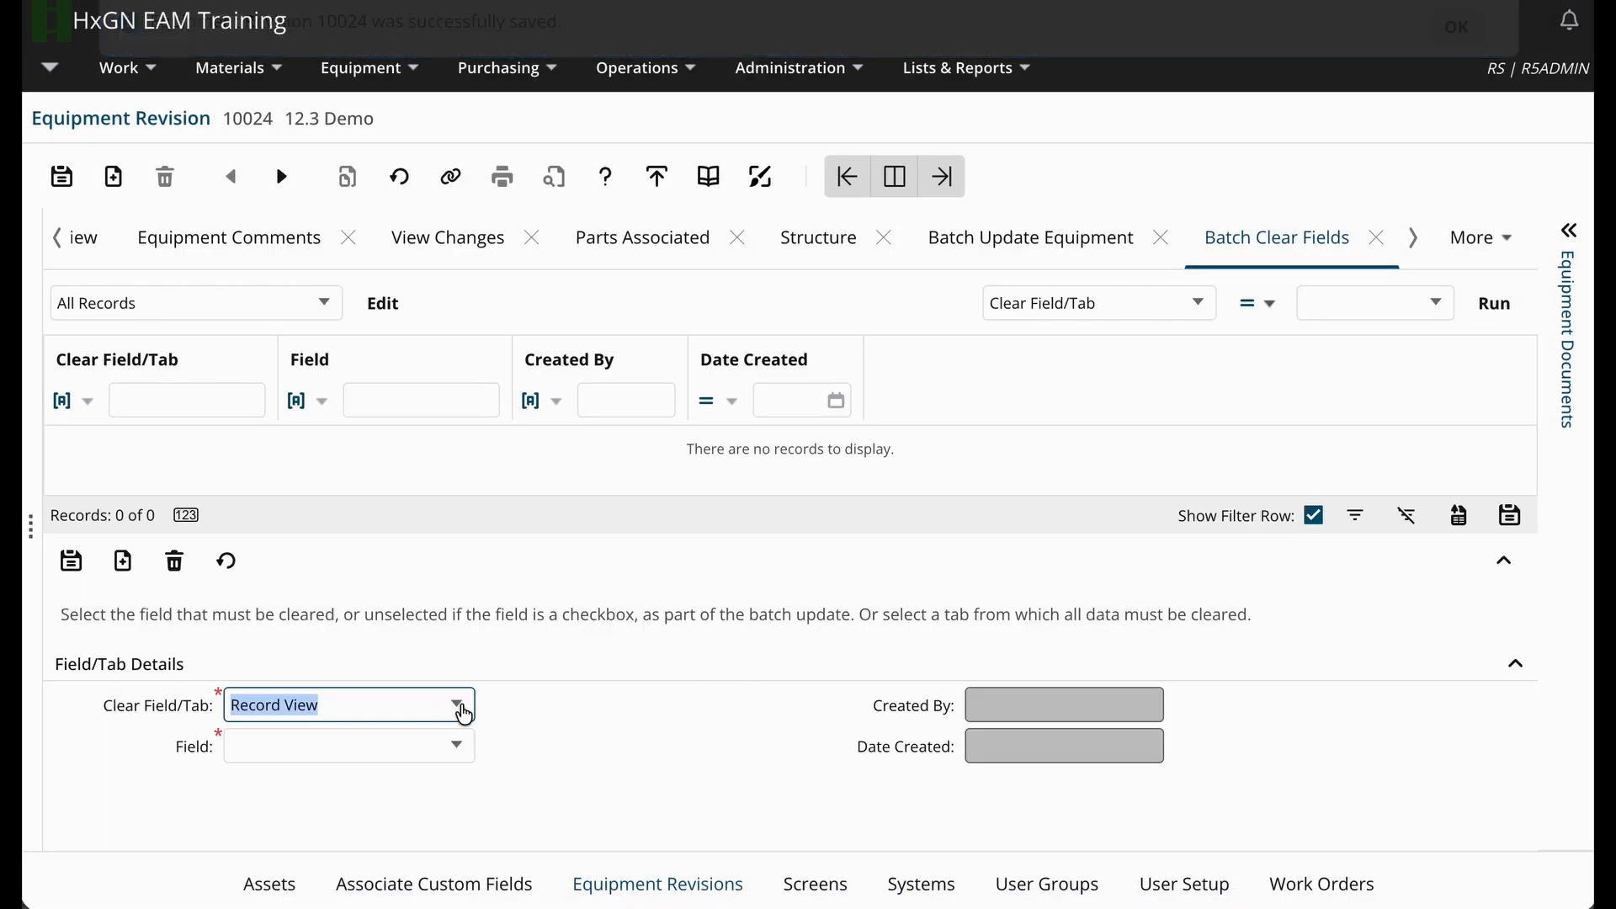
{"action": "left_click", "coordinate": [455, 760]}
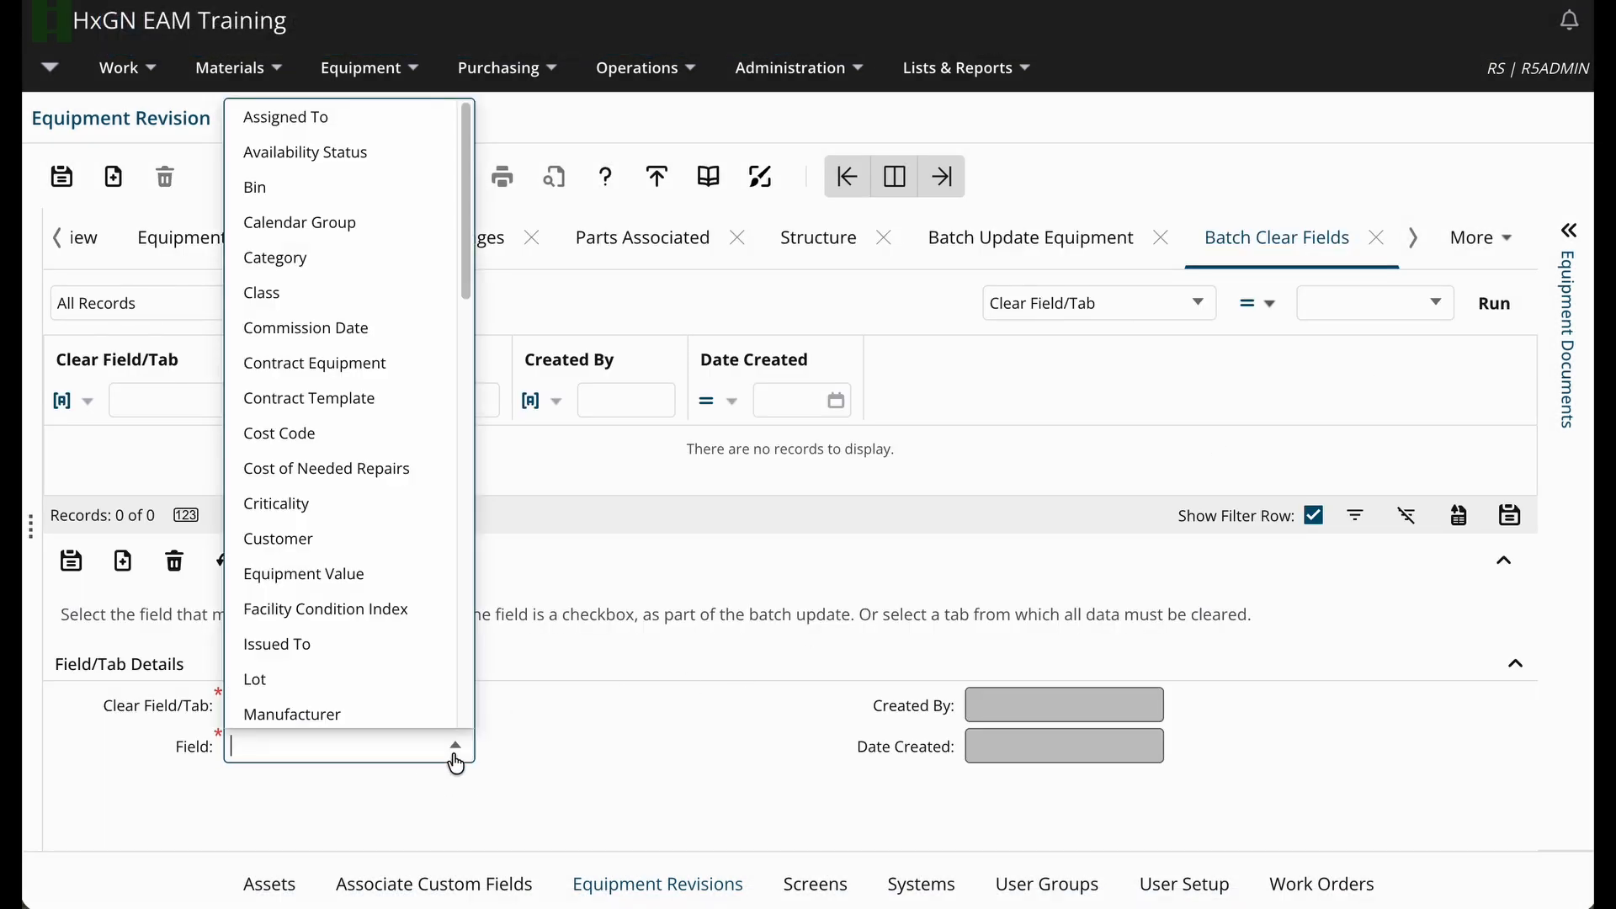
{"action": "left_click", "coordinate": [370, 436]}
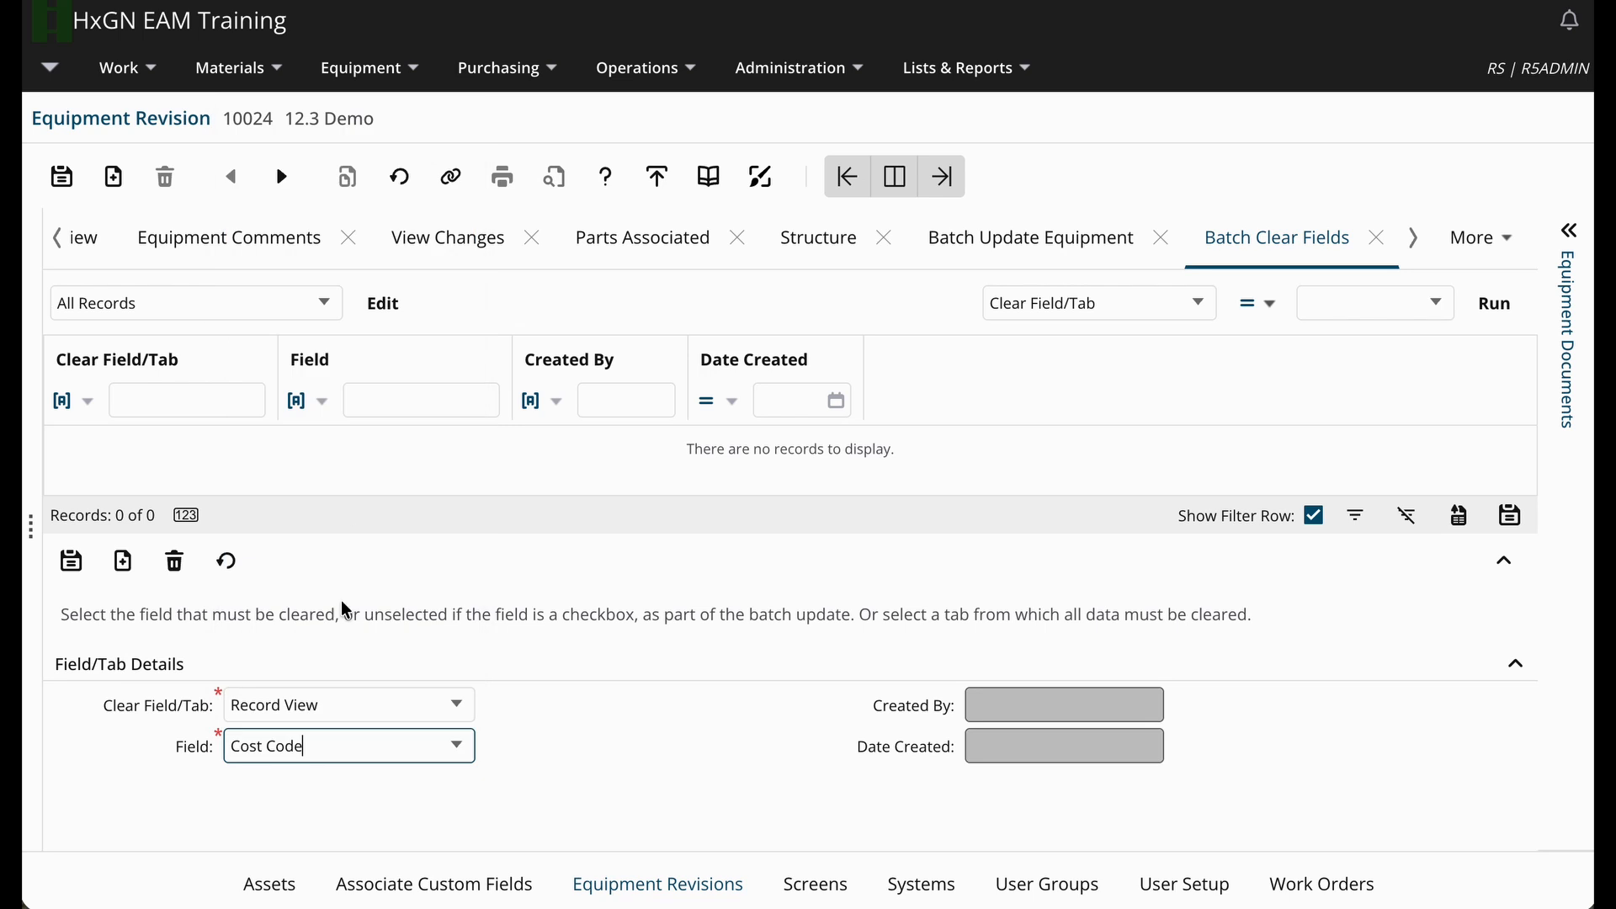
{"action": "left_click", "coordinate": [330, 715]}
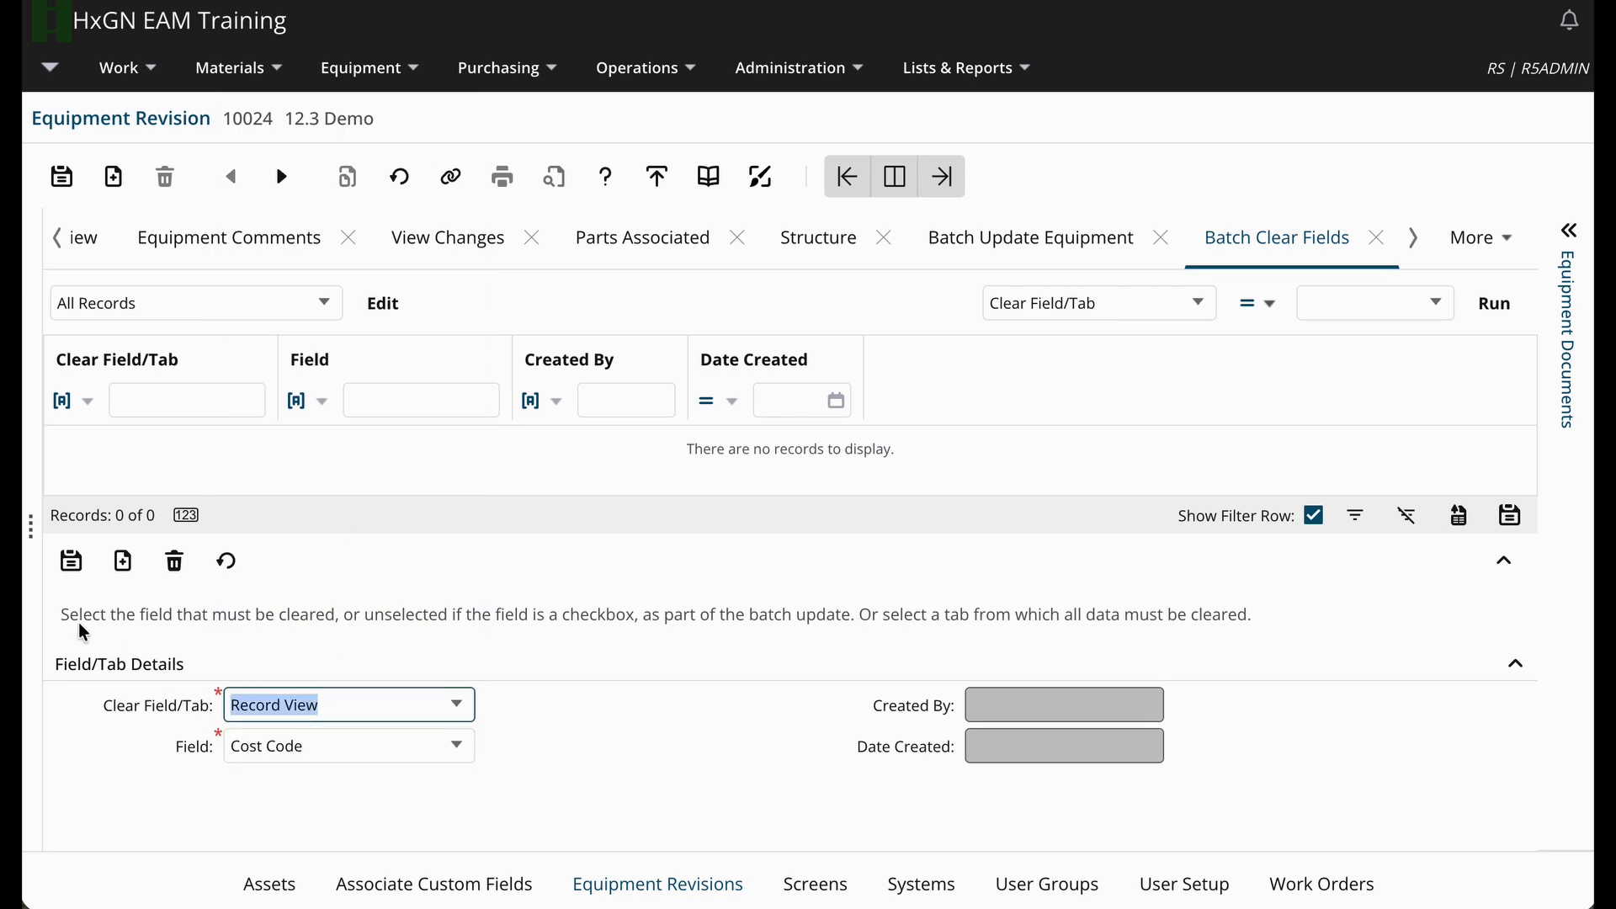
{"action": "left_click", "coordinate": [71, 569]}
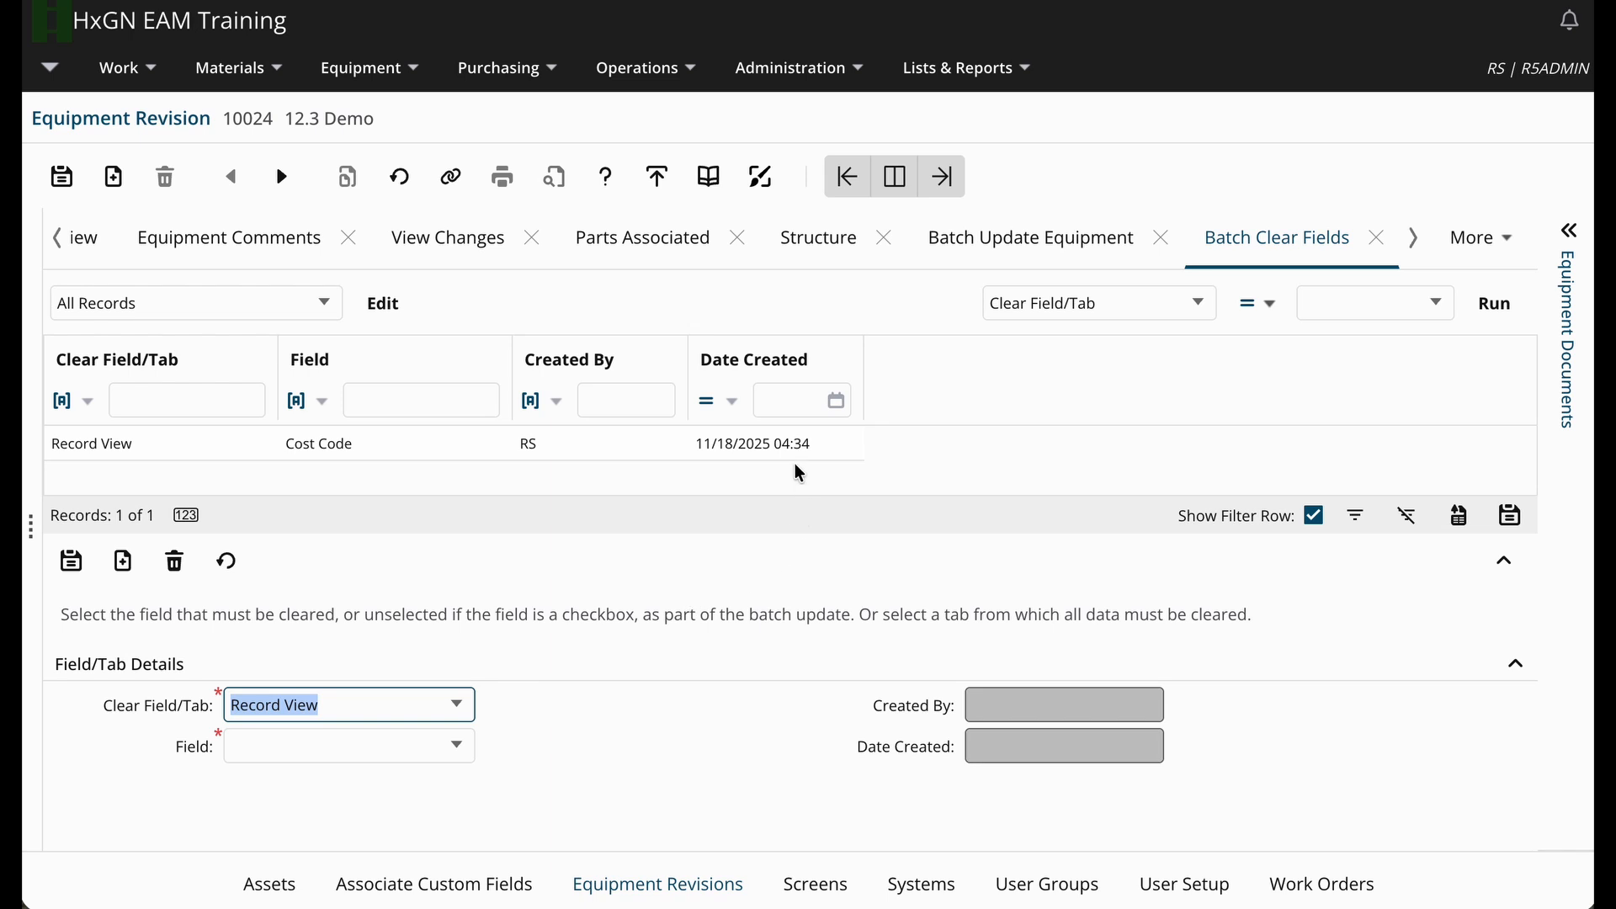
{"action": "left_click", "coordinate": [639, 249]}
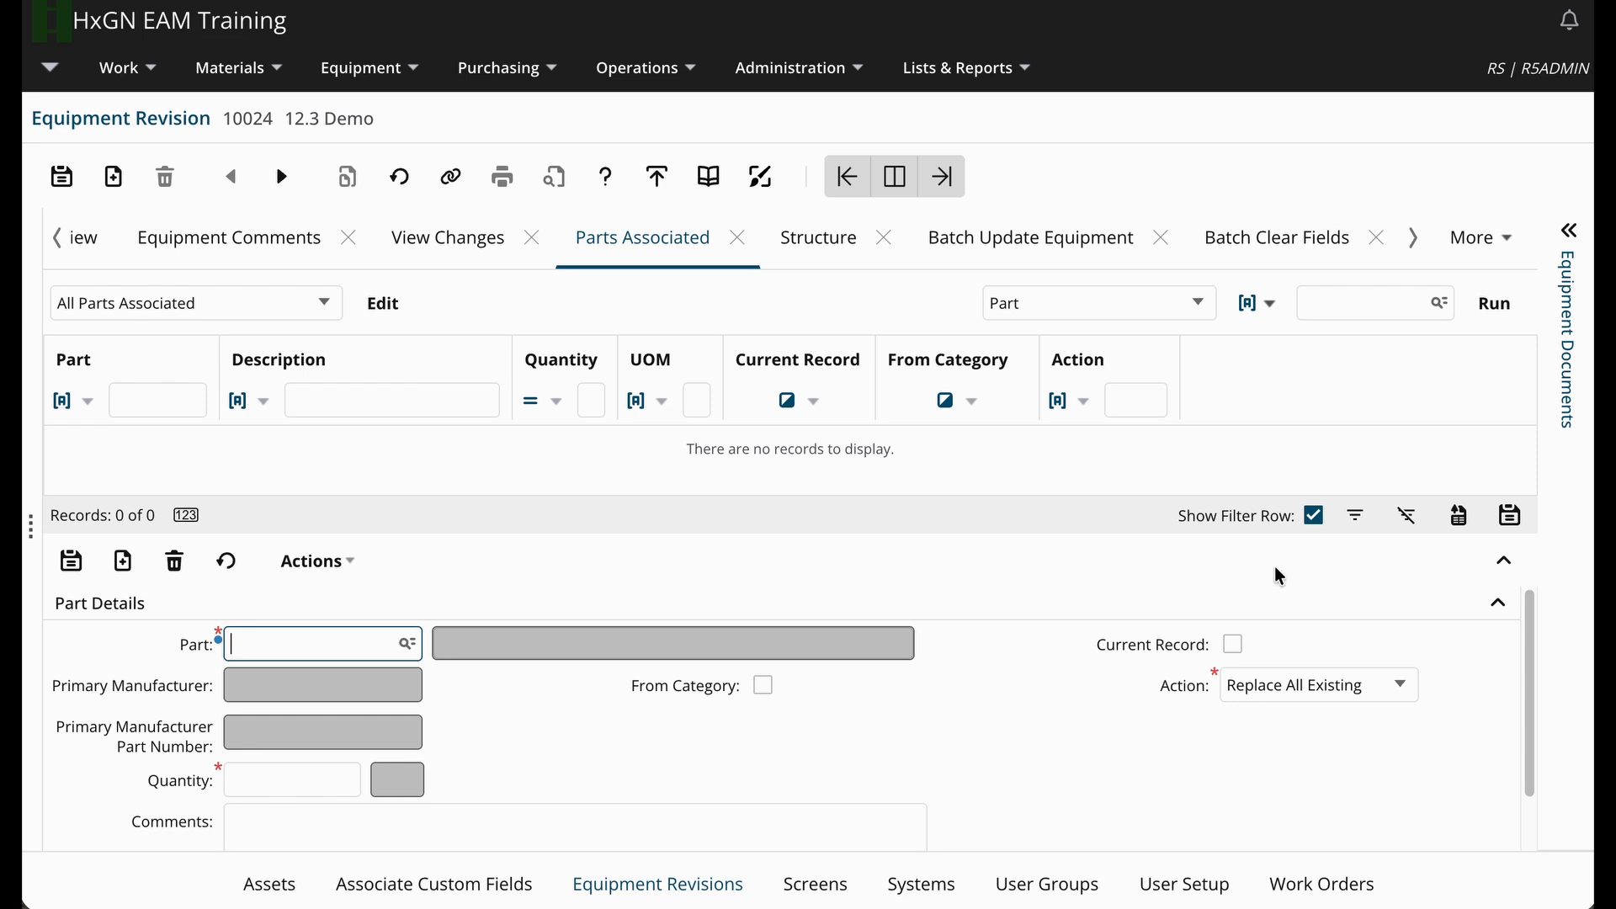
{"action": "left_click", "coordinate": [1266, 252]}
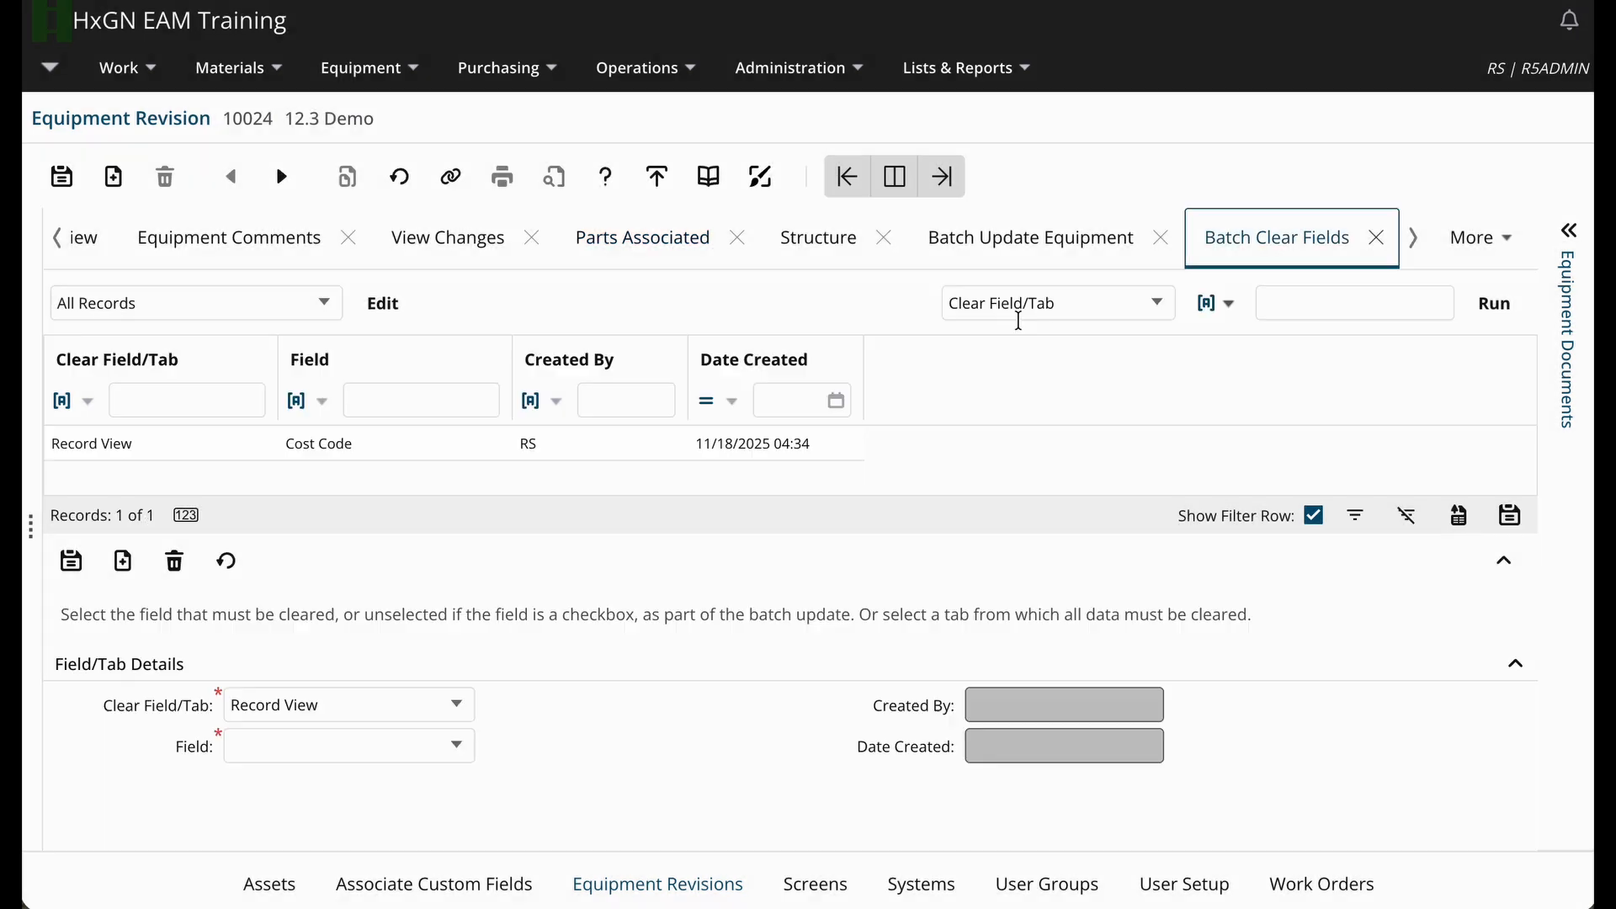
{"action": "left_click", "coordinate": [445, 705]}
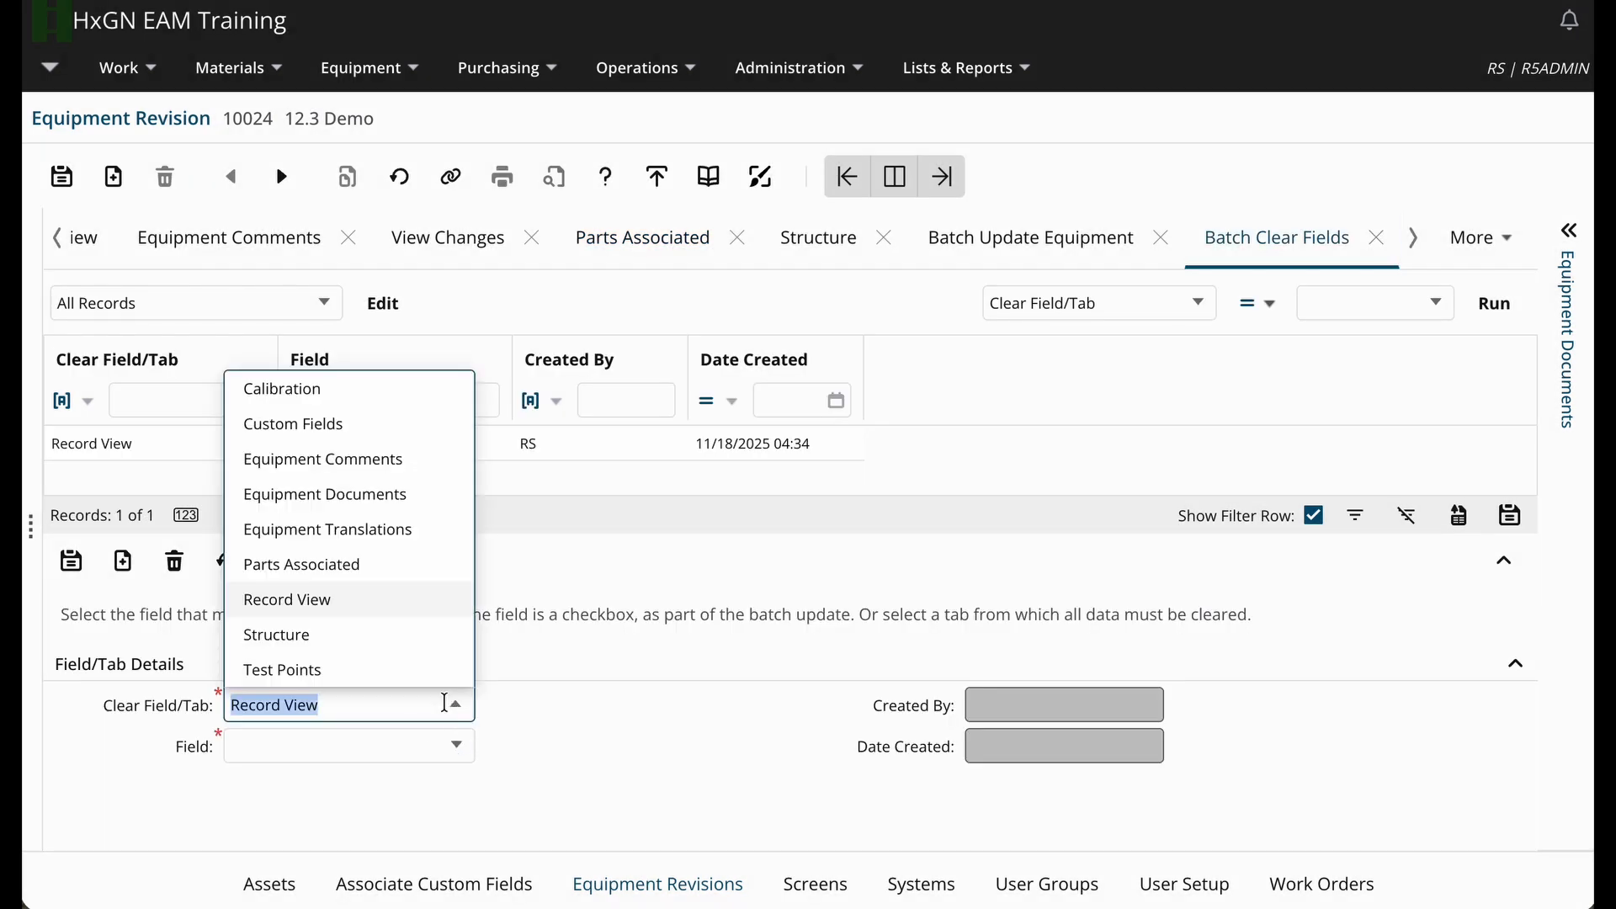
{"action": "left_click", "coordinate": [379, 566]}
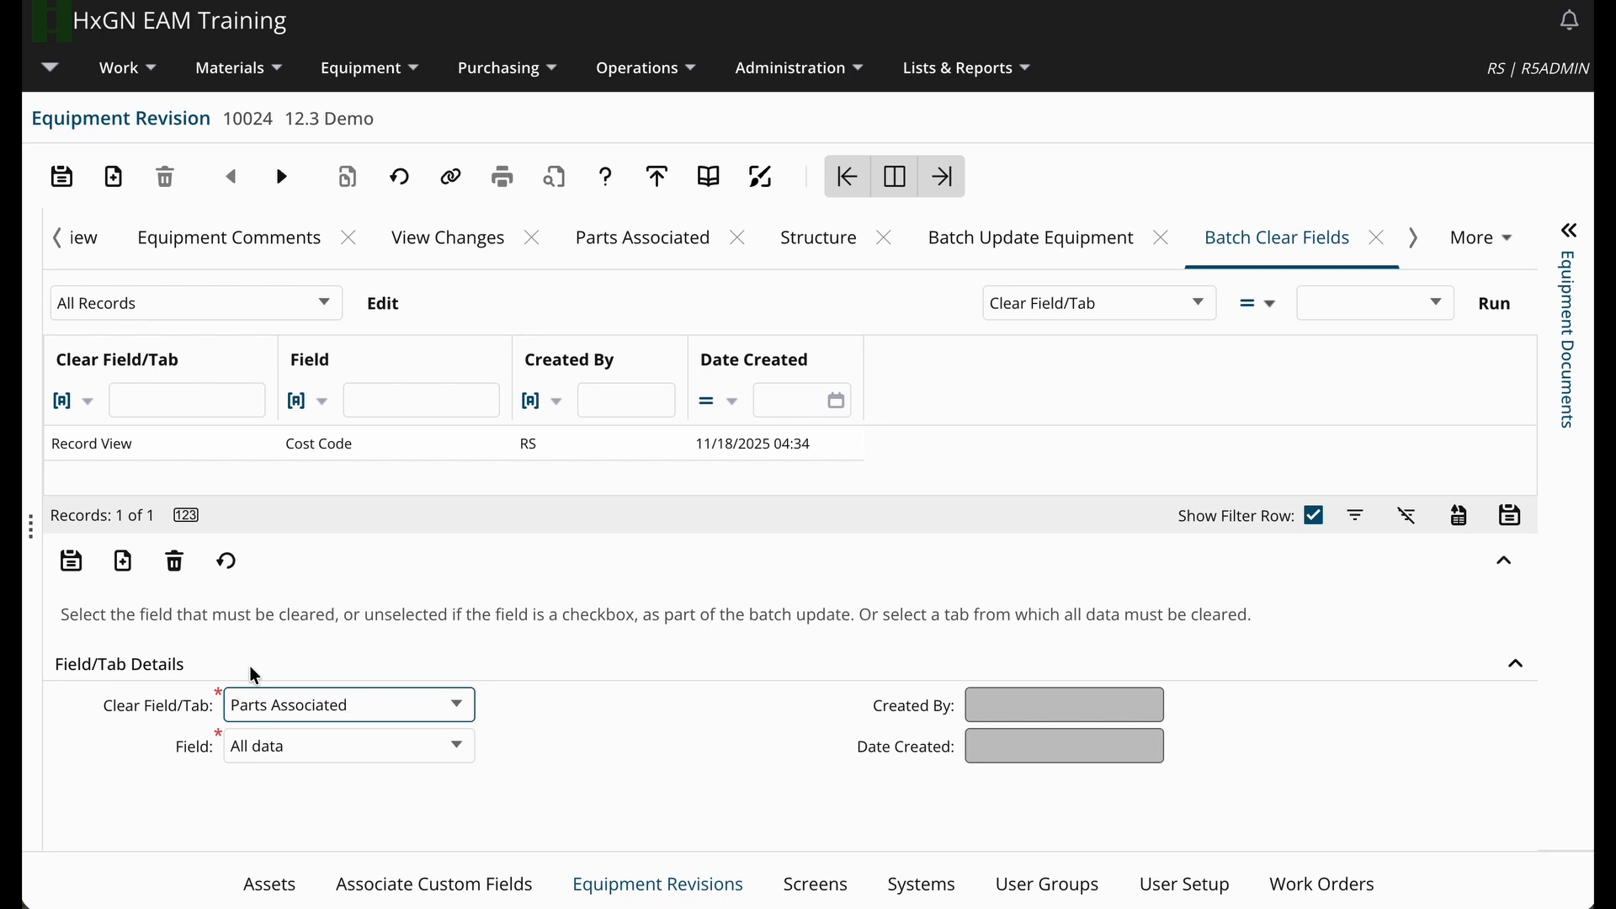
{"action": "left_click", "coordinate": [227, 562]}
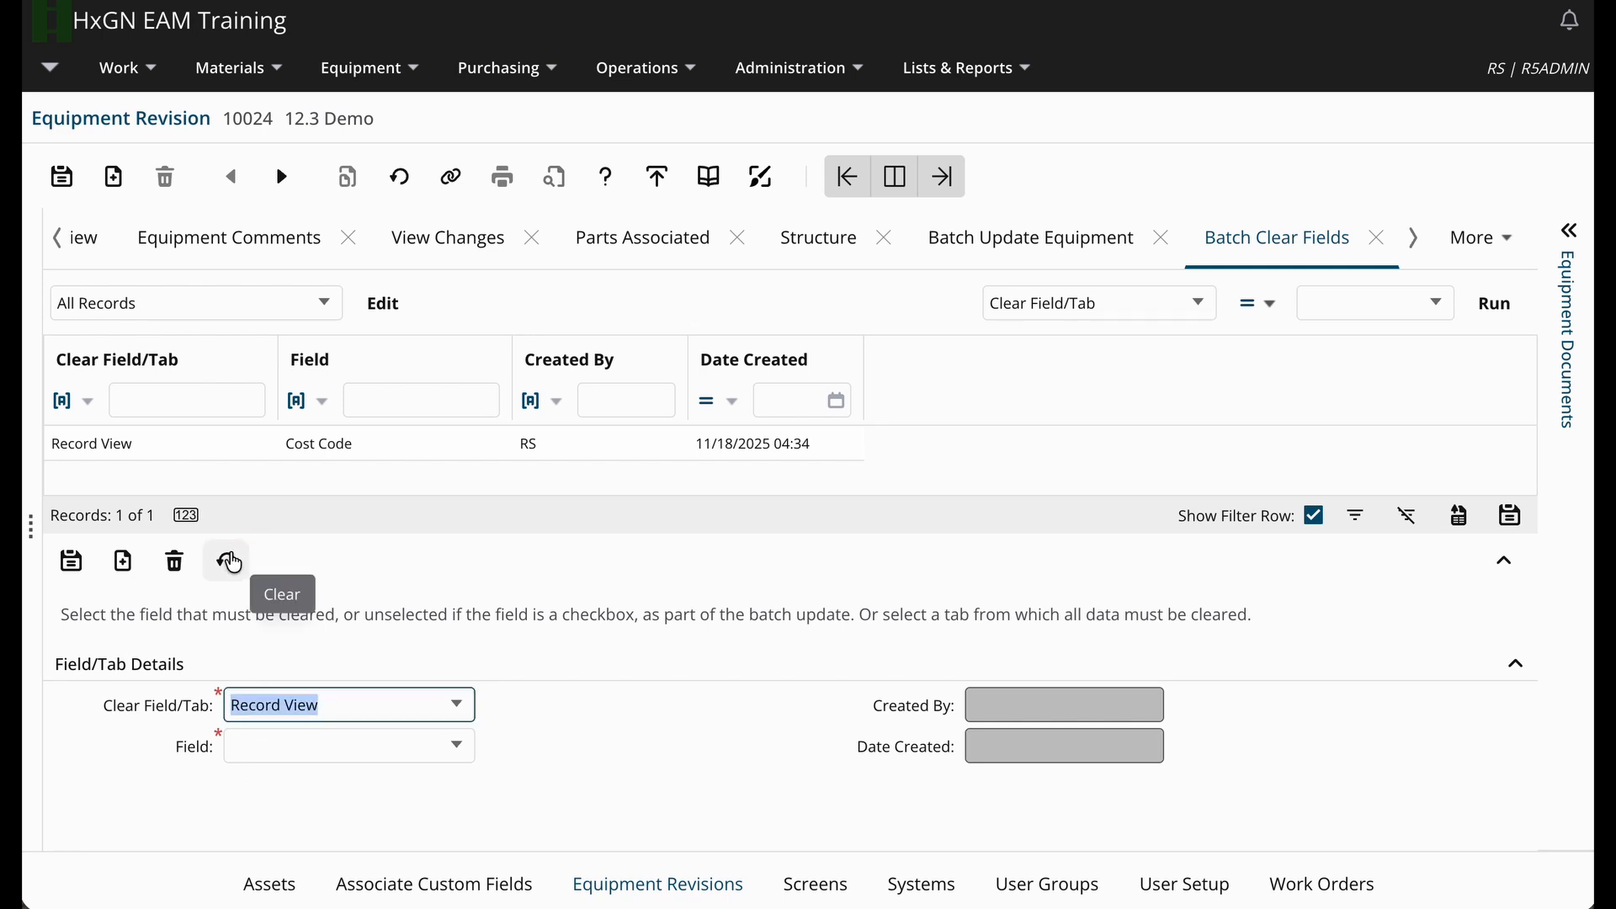
Set the batch revision's status to Approved in its main record and save it.
{"action": "left_click", "coordinate": [95, 246]}
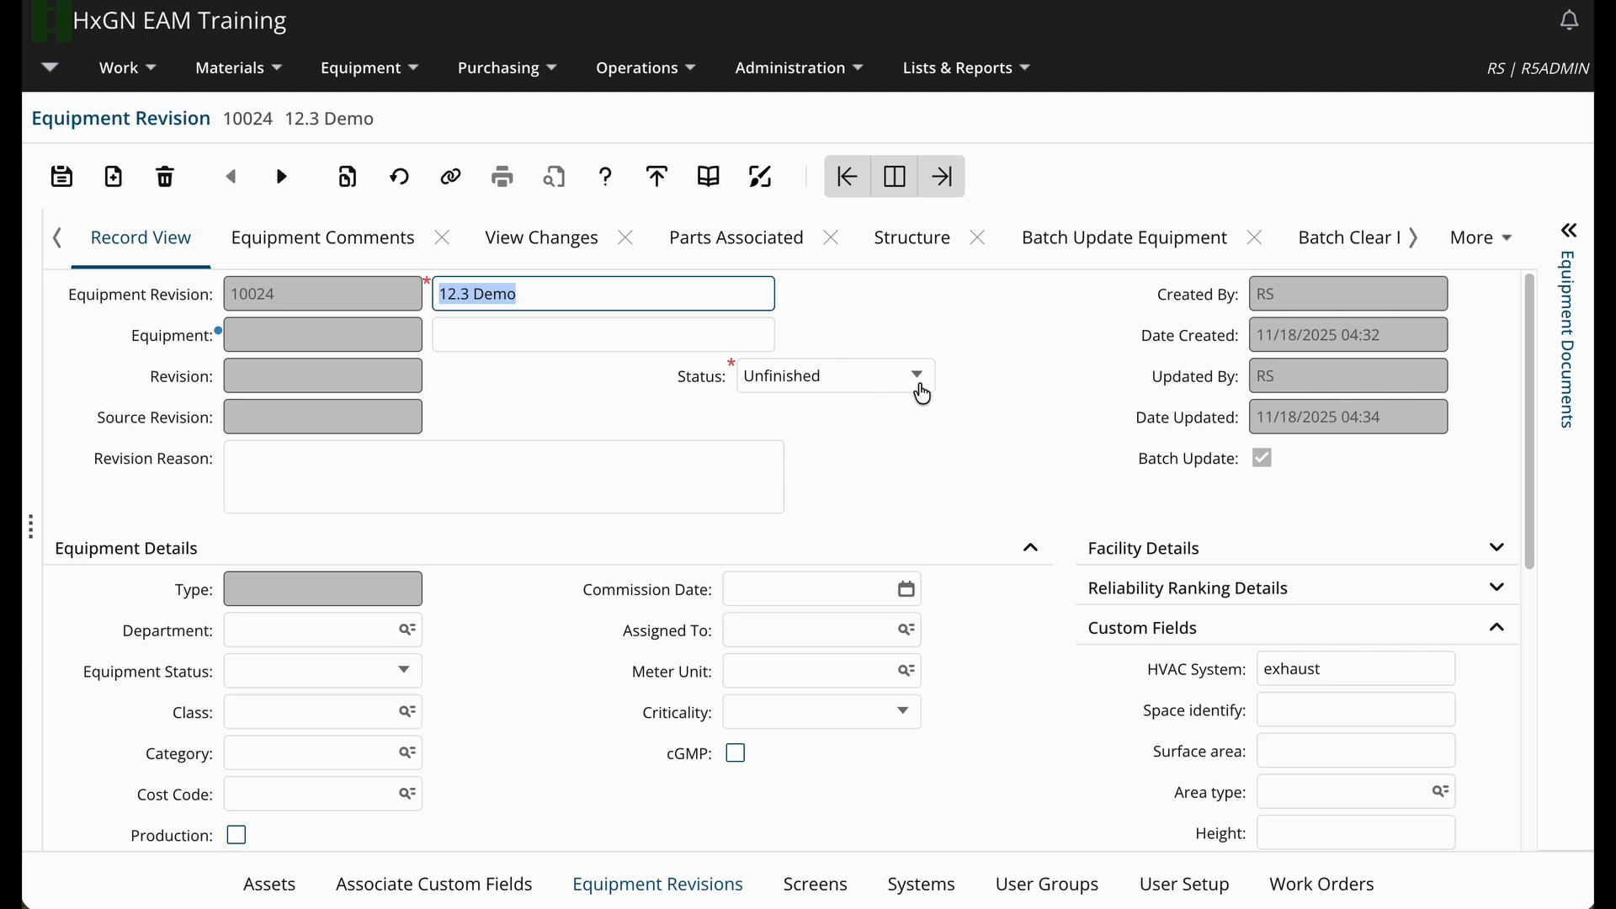
{"action": "left_click", "coordinate": [923, 394]}
{"action": "left_click", "coordinate": [909, 413]}
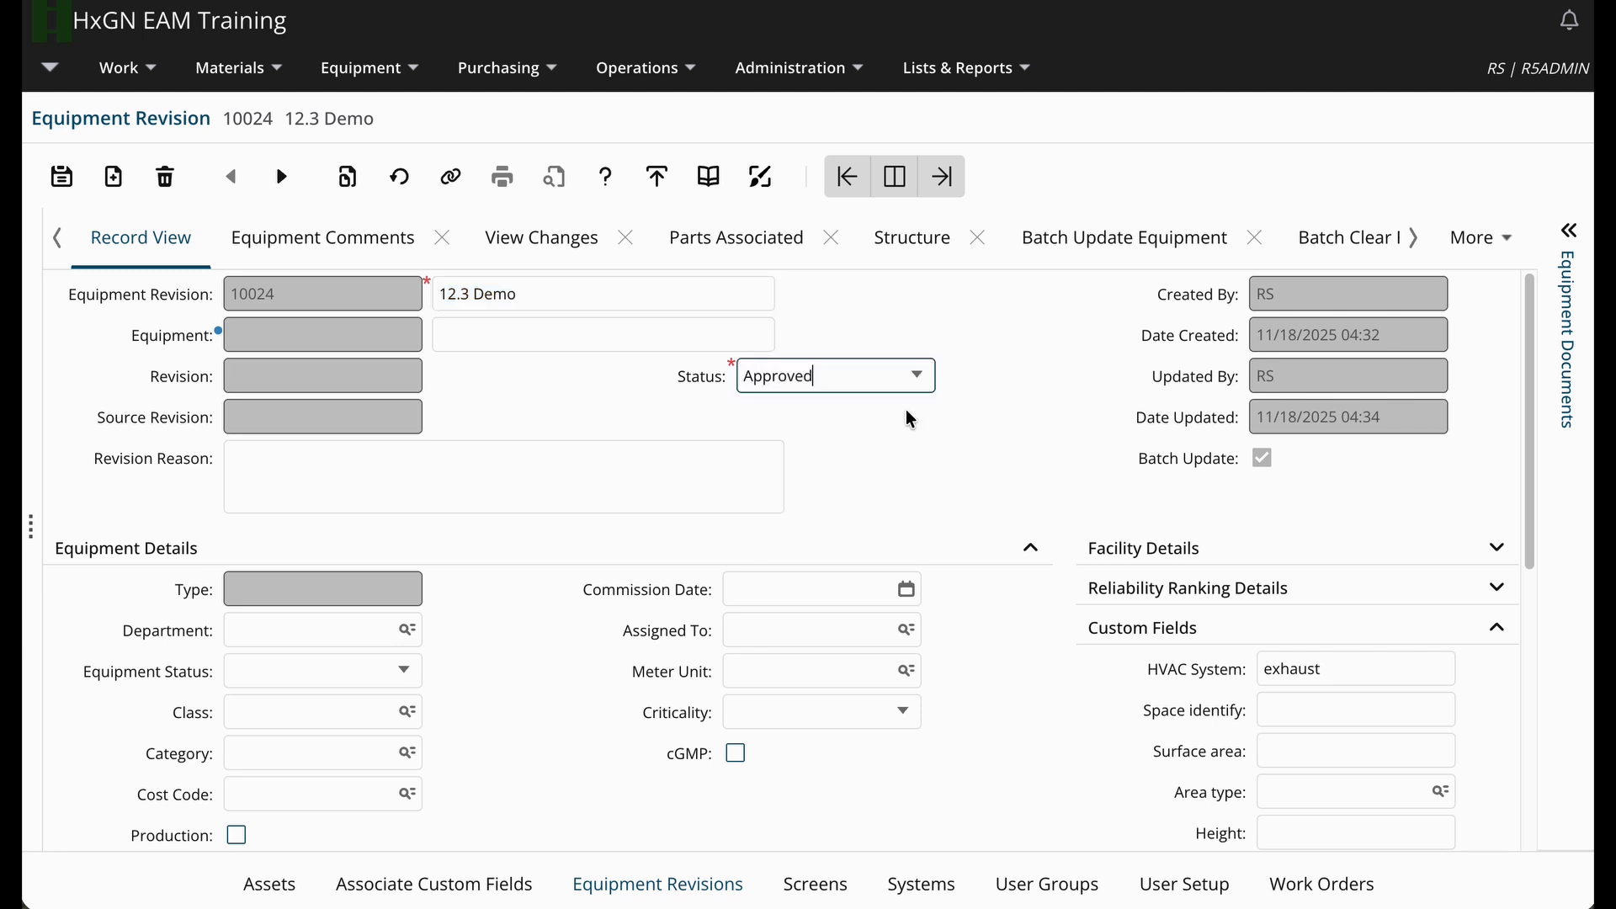
{"action": "key", "text": "ctrl+s"}
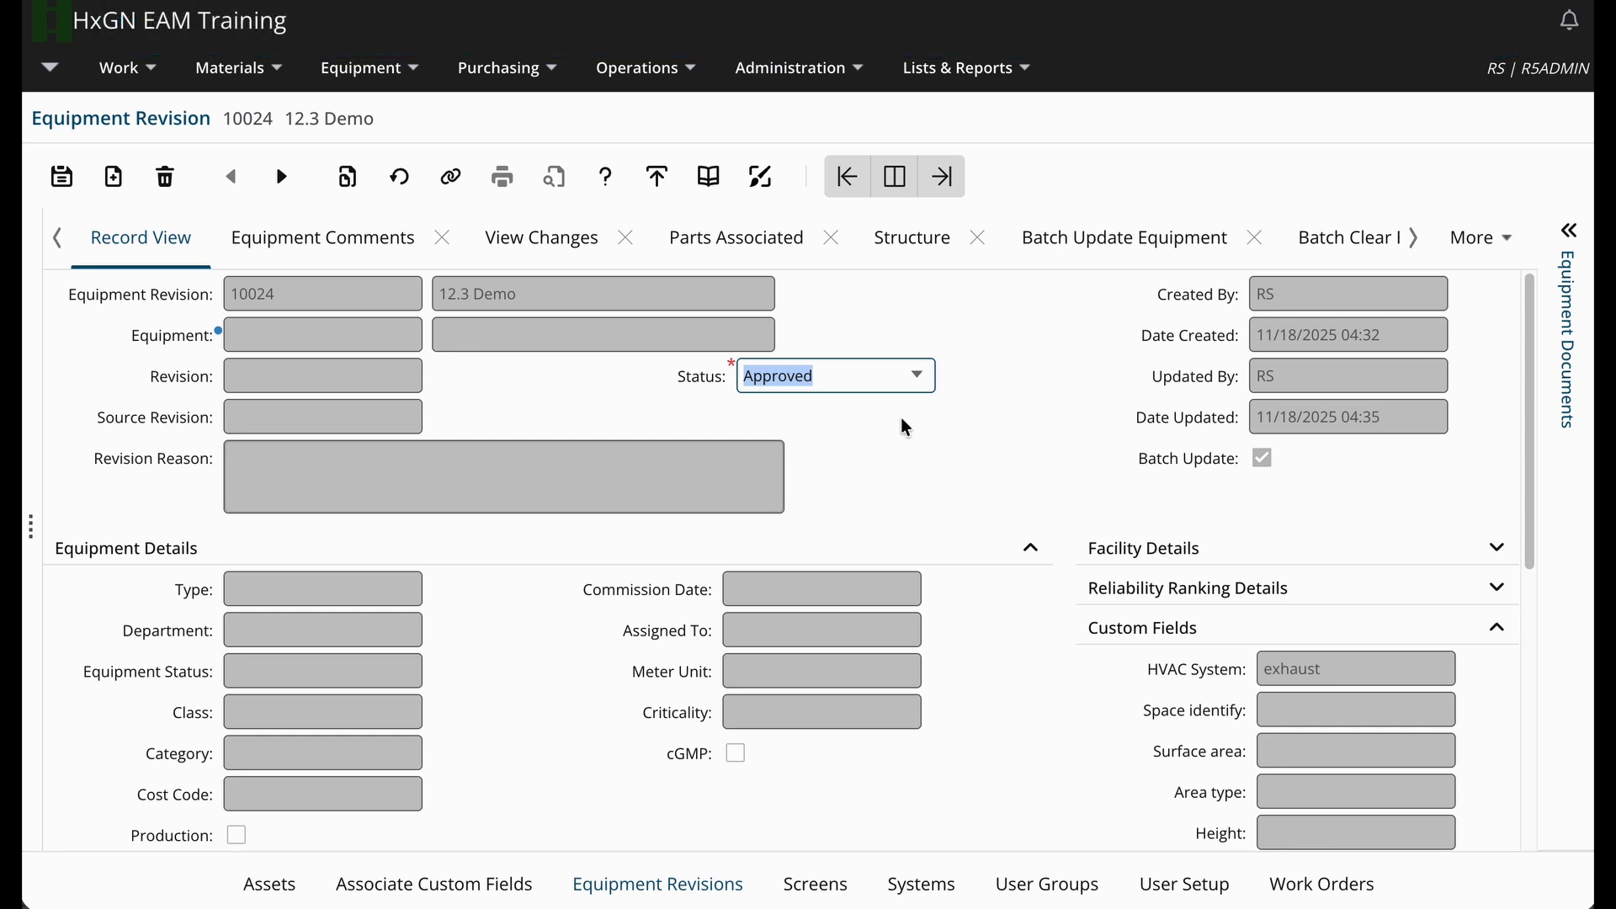
Apply the approved revision's update to all equipment in its batch update list.
{"action": "left_click", "coordinate": [1047, 252]}
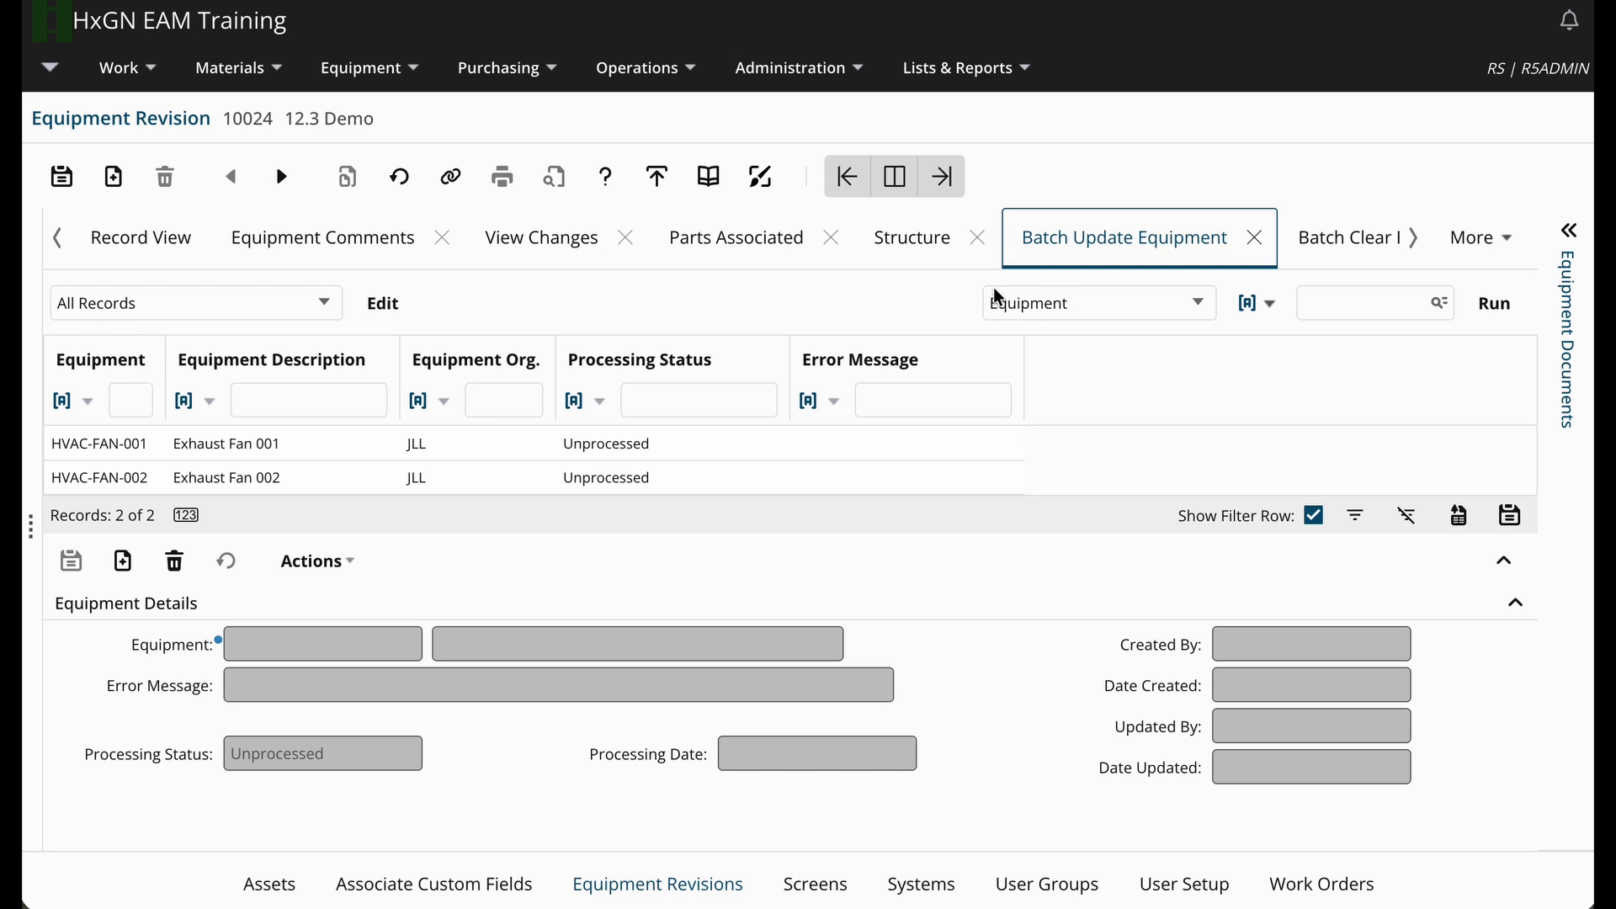
{"action": "left_click", "coordinate": [349, 576]}
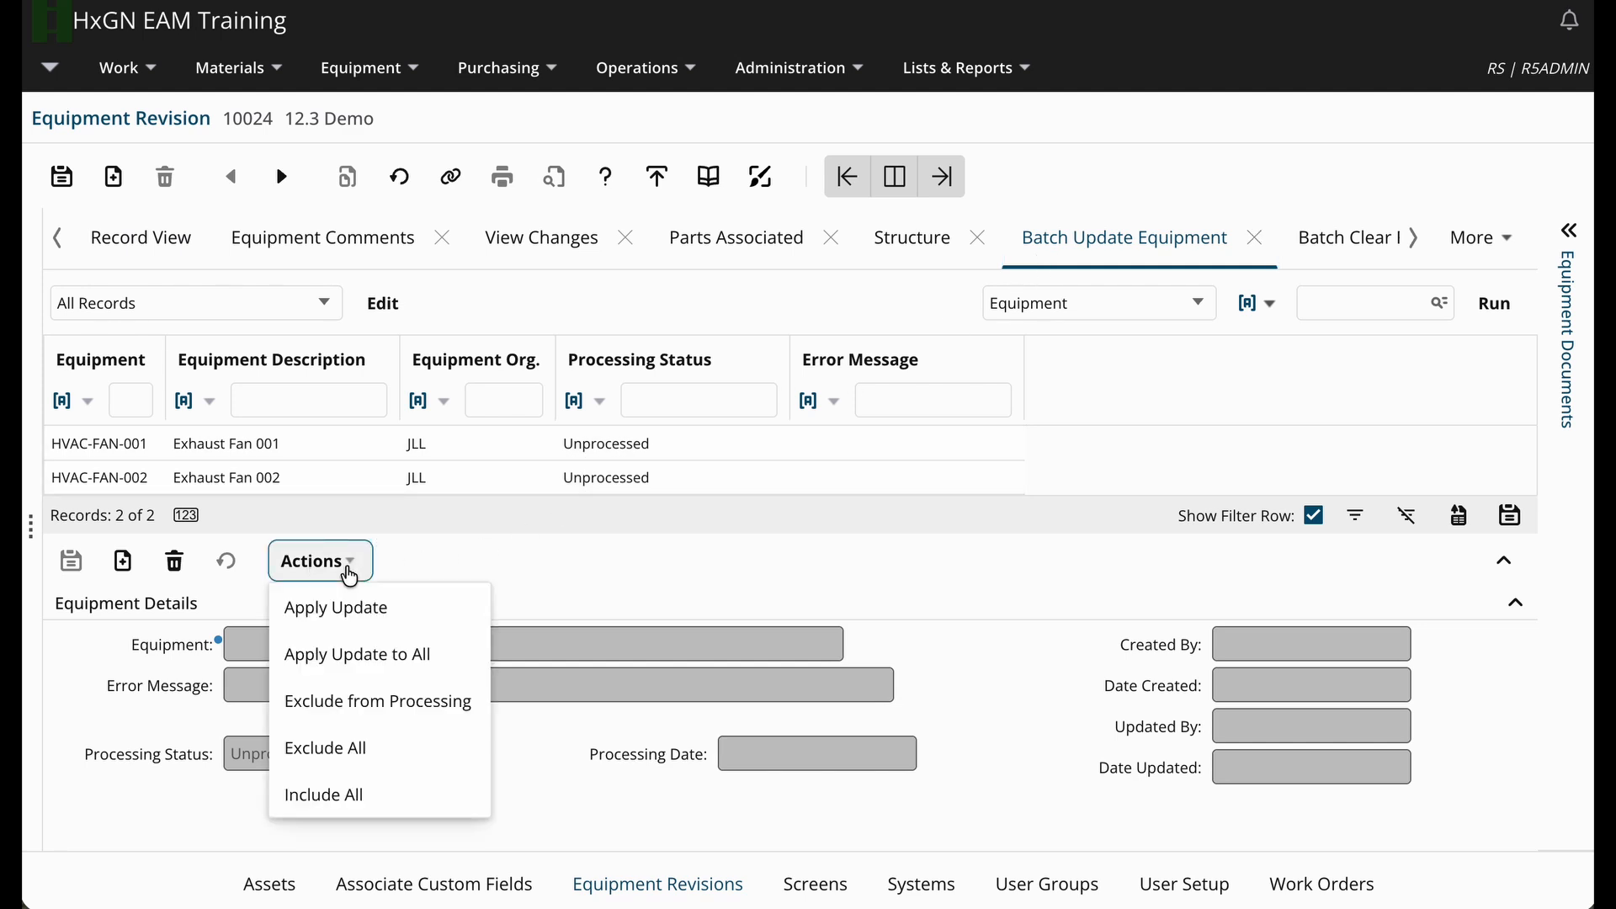
{"action": "left_click", "coordinate": [455, 671]}
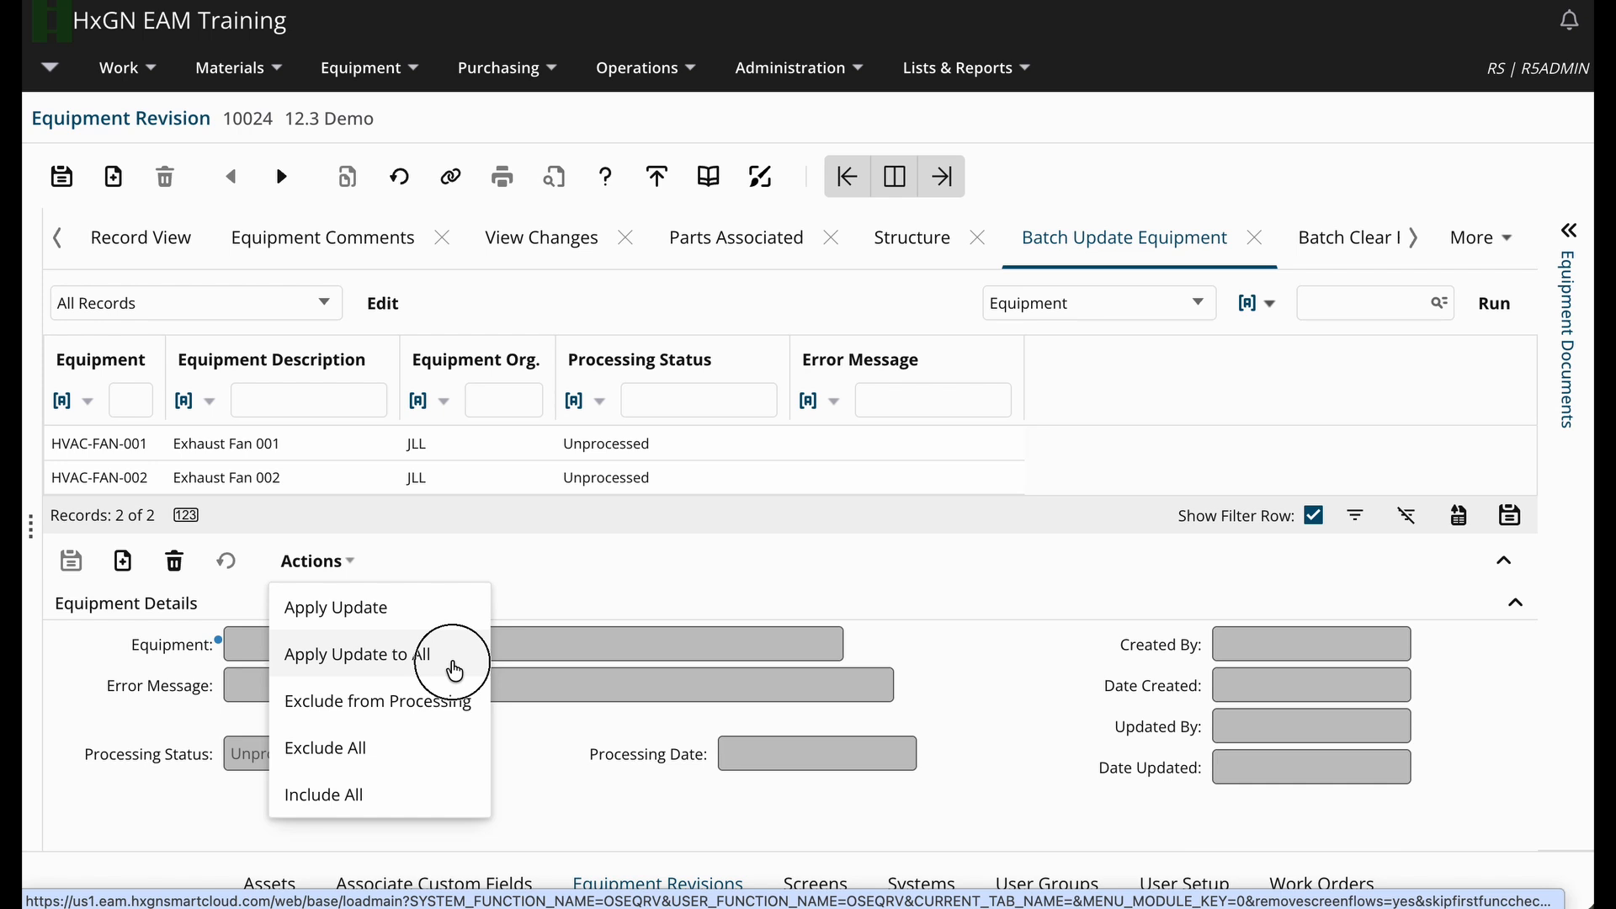